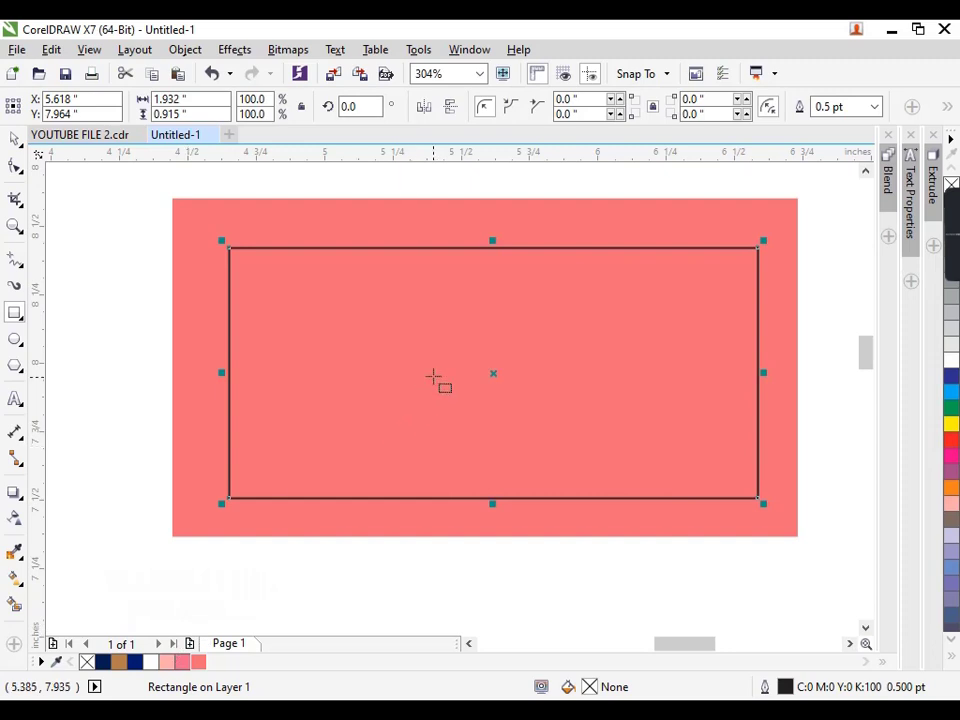
Nudge the inner rectangle up to Y 7.984 inches and give it a white fill with no outline.
key("Up")
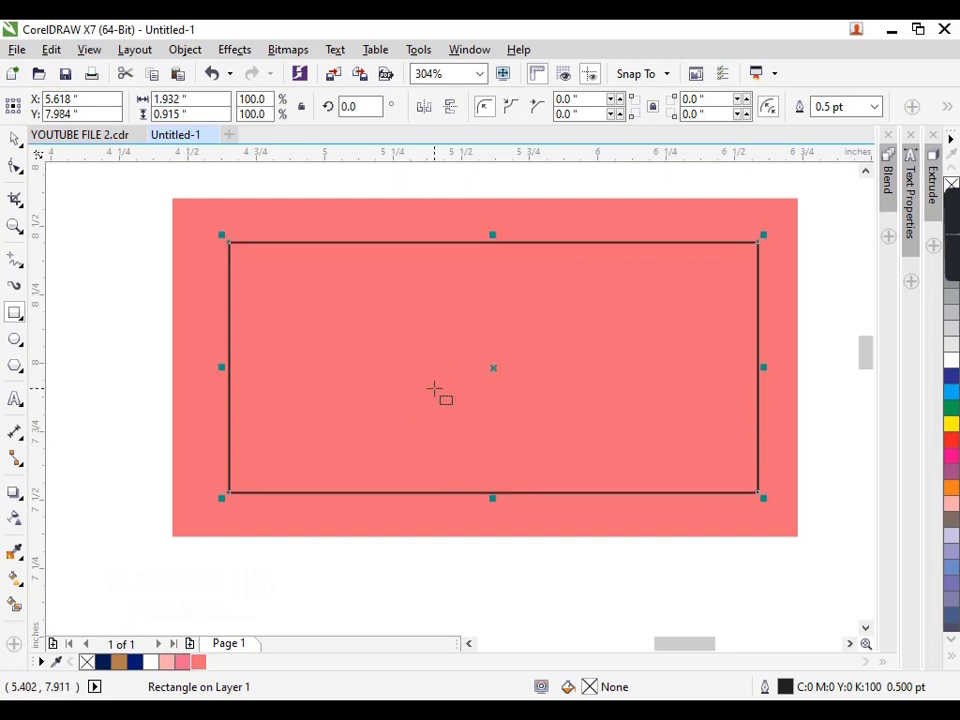
left_click(151, 662)
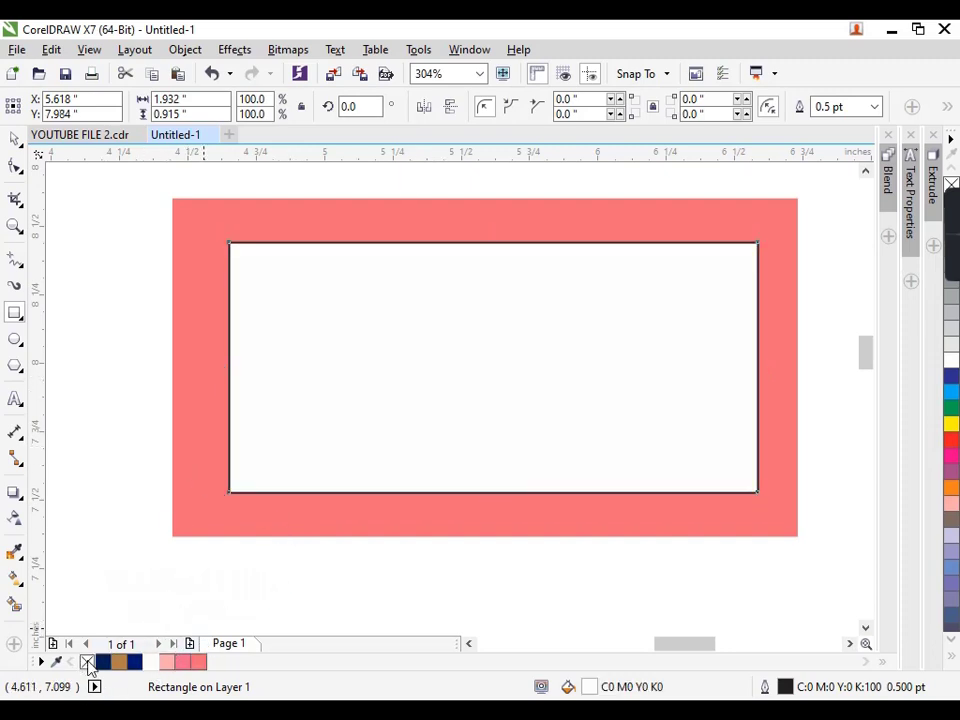
right_click(88, 663)
key("space")
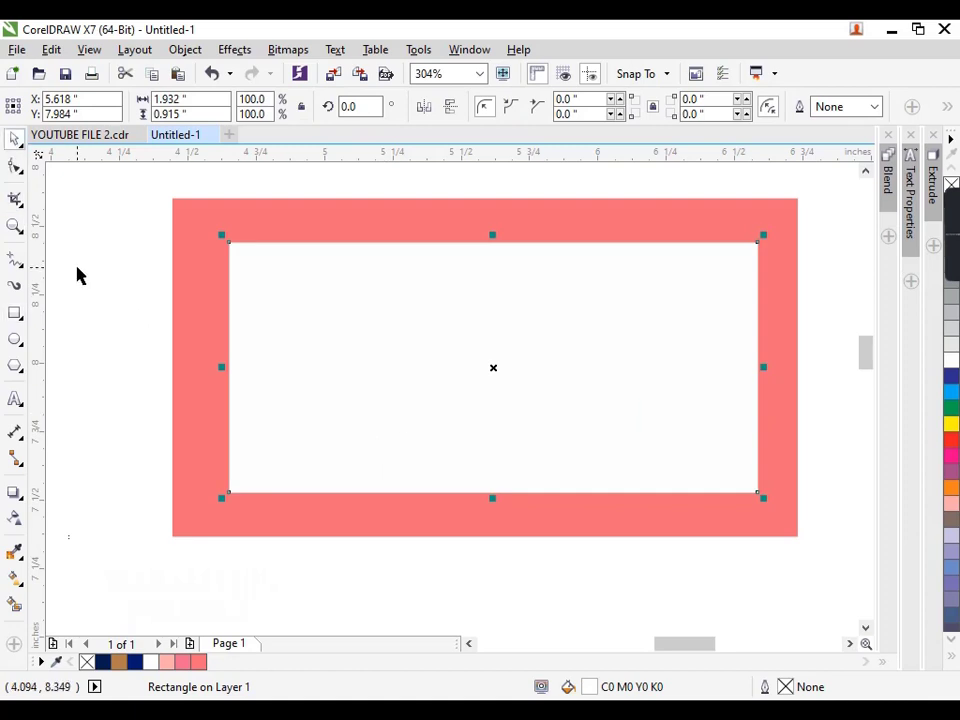
Duplicate the white rectangle in place, convert the copy to curves, and delete its upper-left node to form a triangle.
left_click(80, 276)
left_click(353, 324)
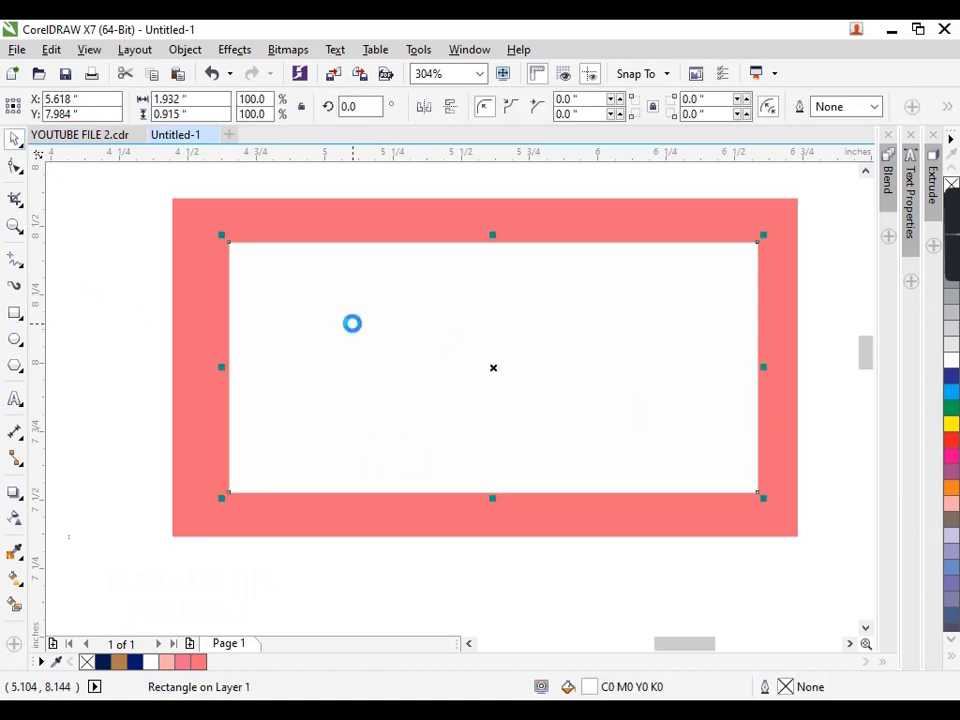
key("ctrl+q")
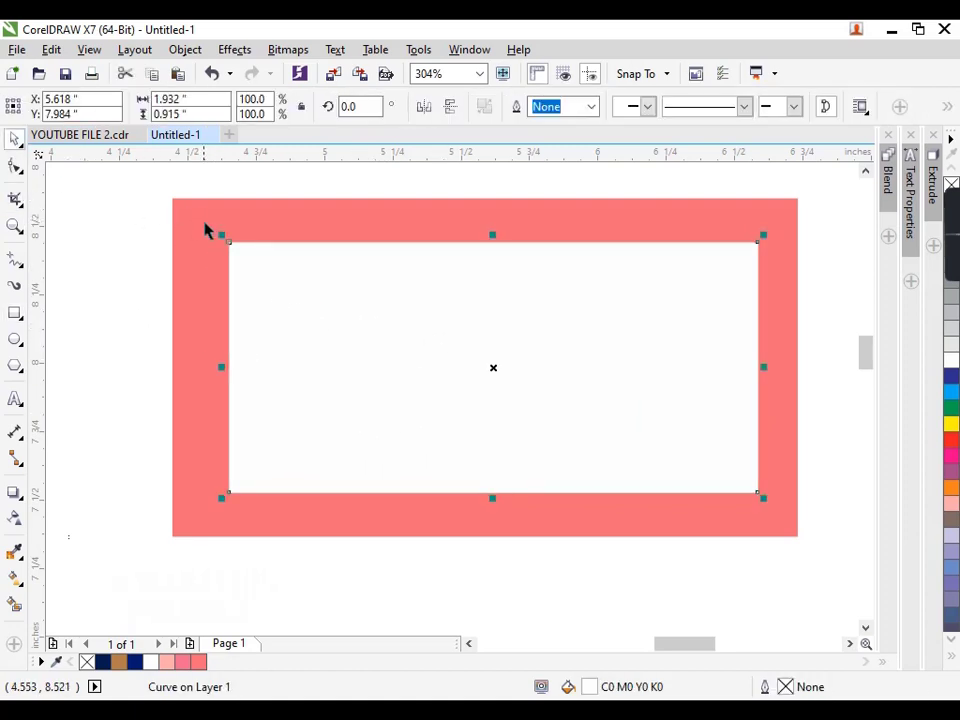
key("F10")
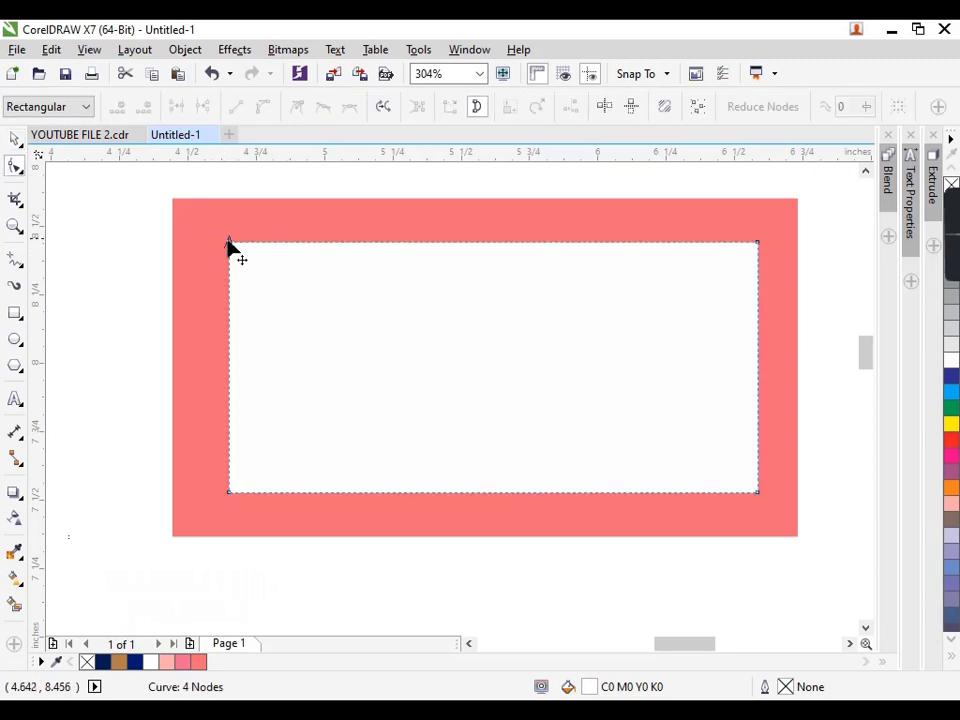
double_click(229, 243)
key("space")
key("space")
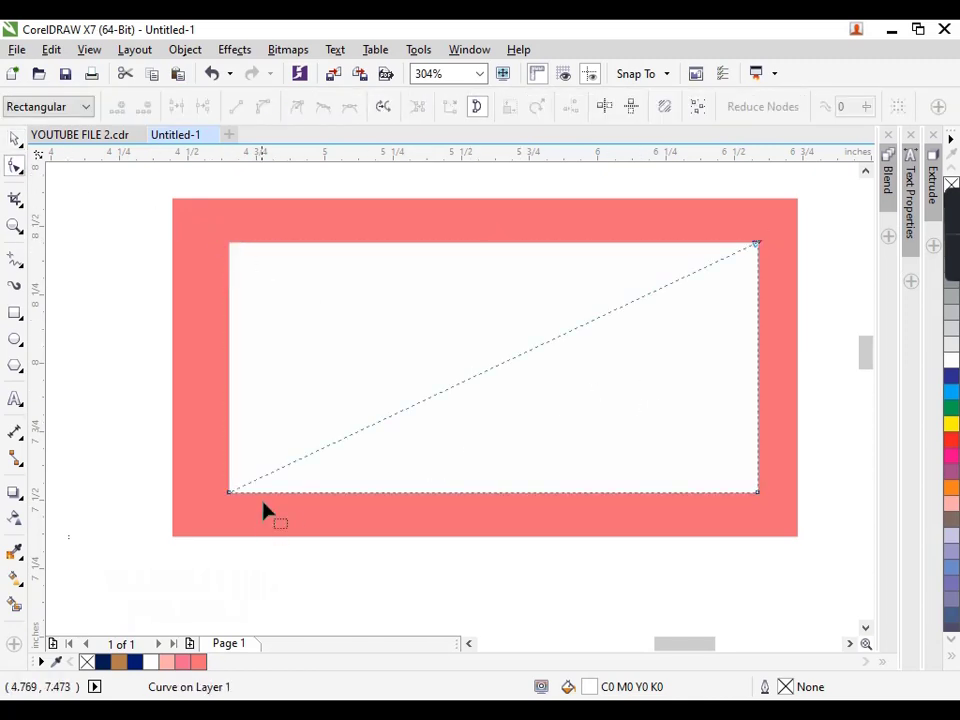
Shrink the triangle toward its lower-right corner to about 1.055 by 0.747 inches and fill it with dark blue #00196C.
key("space")
left_click_drag(223, 368, 467, 406)
left_click_drag(610, 246, 616, 290)
left_click(170, 663)
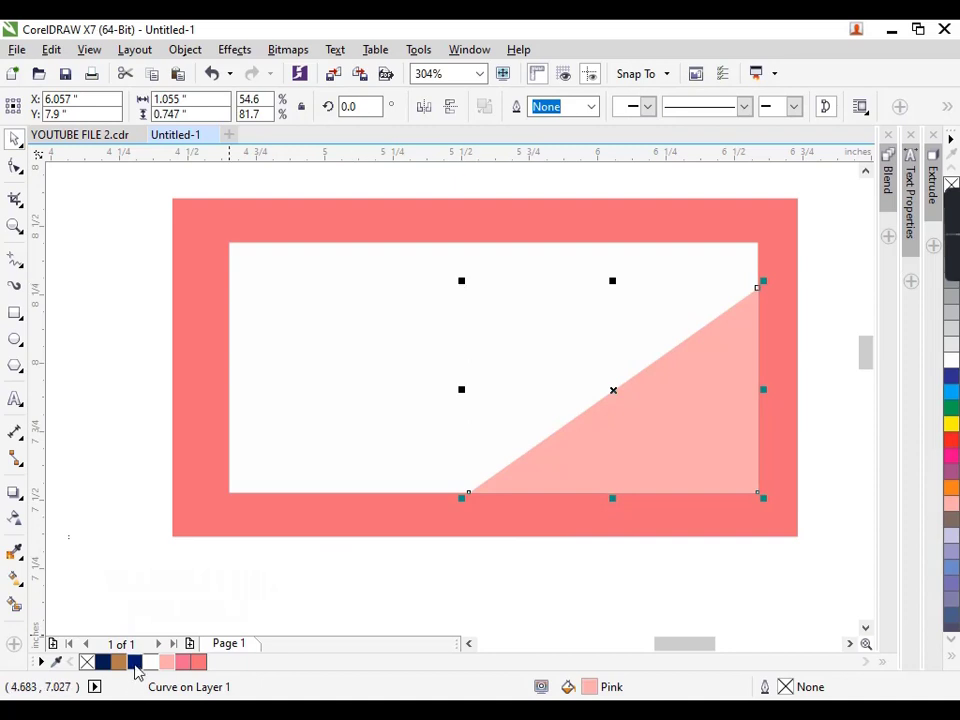
left_click(135, 663)
Make two successively smaller copies of the blue triangle in its lower-right corner, about 0.939 by 0.665 and 0.836 by 0.592 inches.
left_click_drag(457, 284, 473, 302)
key("ctrl+r")
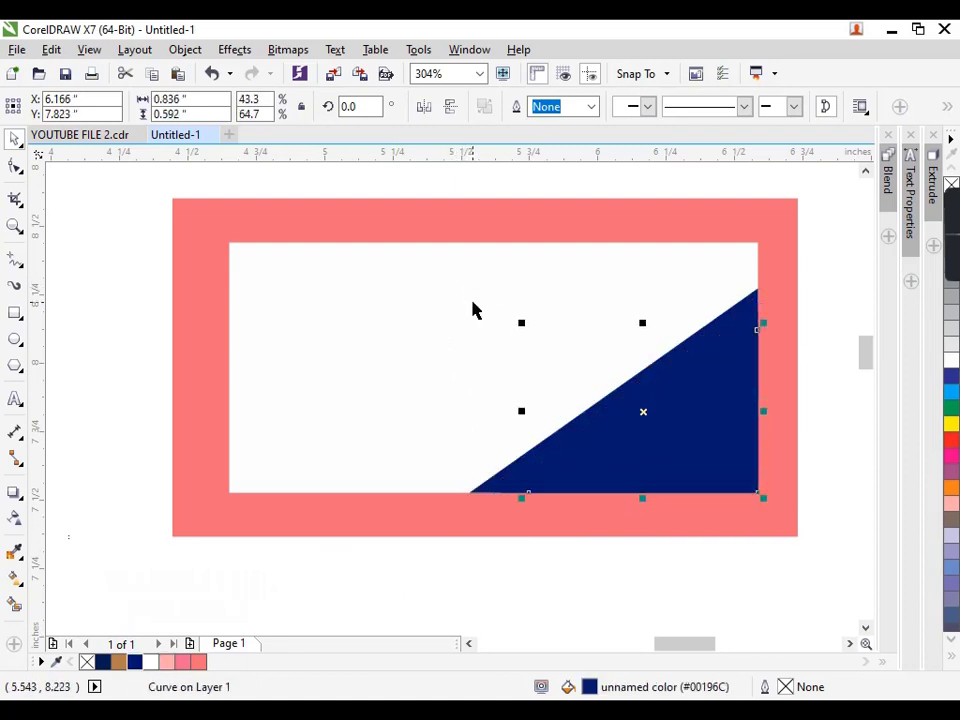
left_click(119, 662)
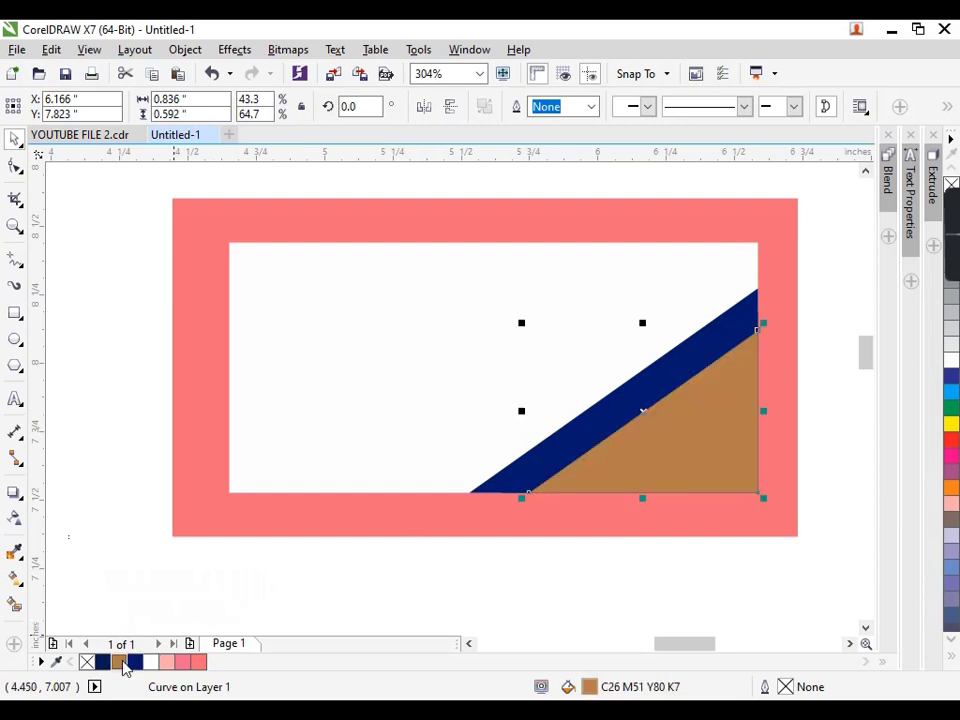
left_click(621, 619)
key("ctrl+z")
Fill the middle-sized triangle with the document palette's stronger pink.
left_click(709, 546)
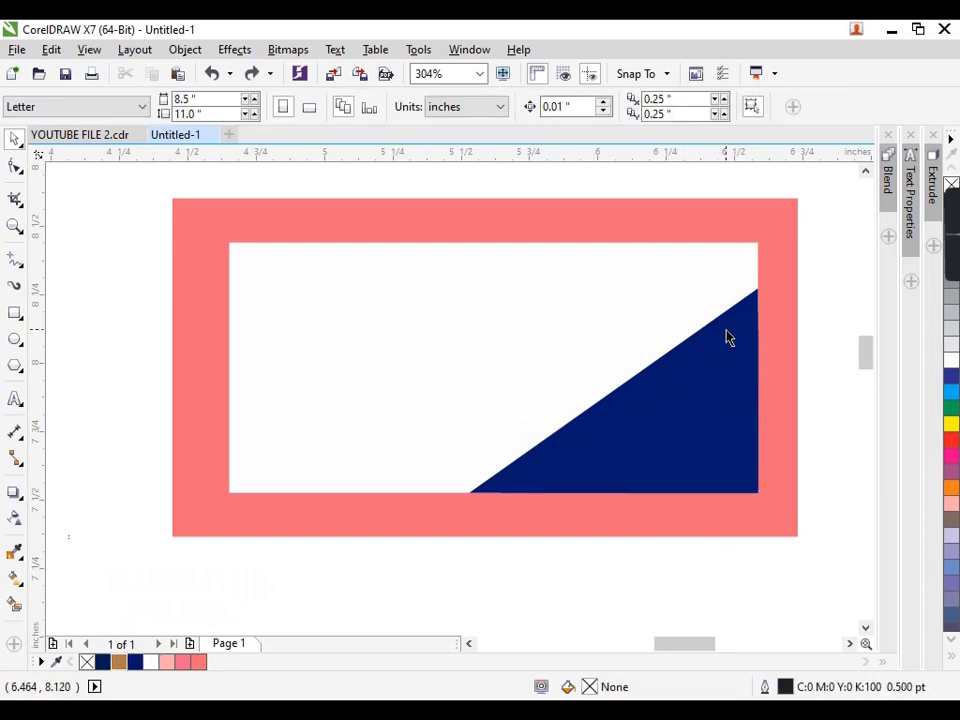
left_click(735, 330)
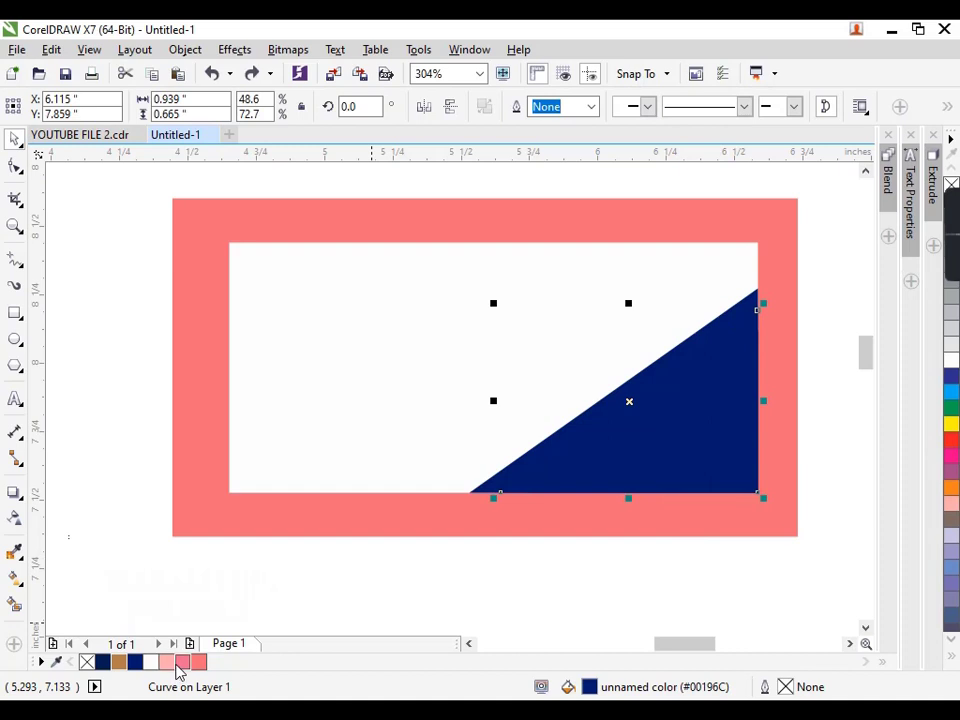
left_click(183, 662)
left_click(540, 644)
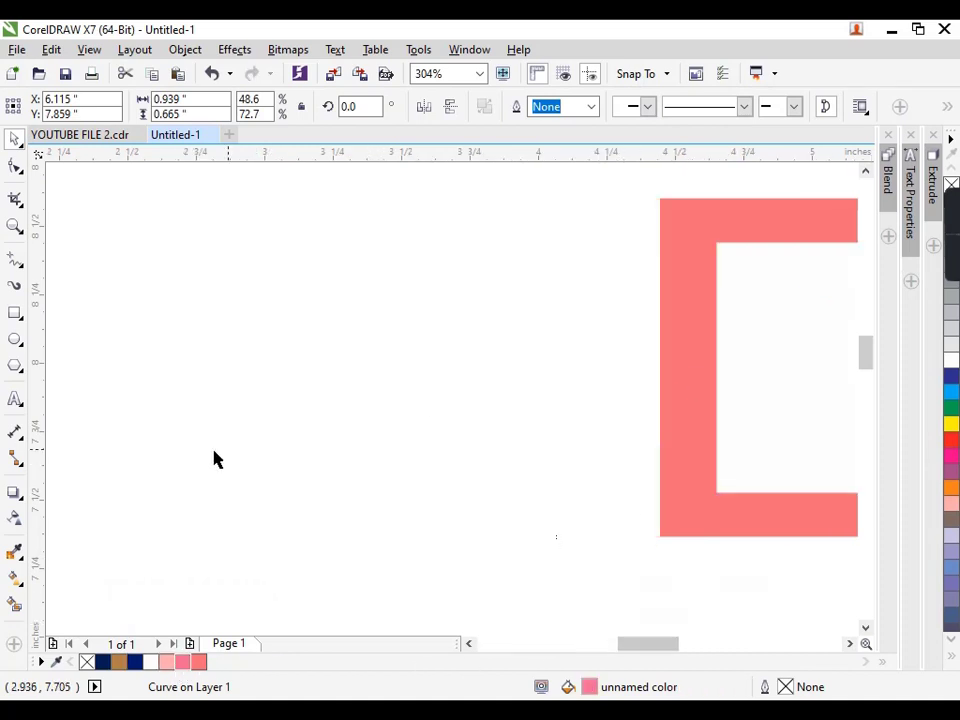
scroll(195, 459, "down", 1)
scroll(203, 460, "up", 1)
scroll(220, 480, "right", 3)
left_click(447, 183)
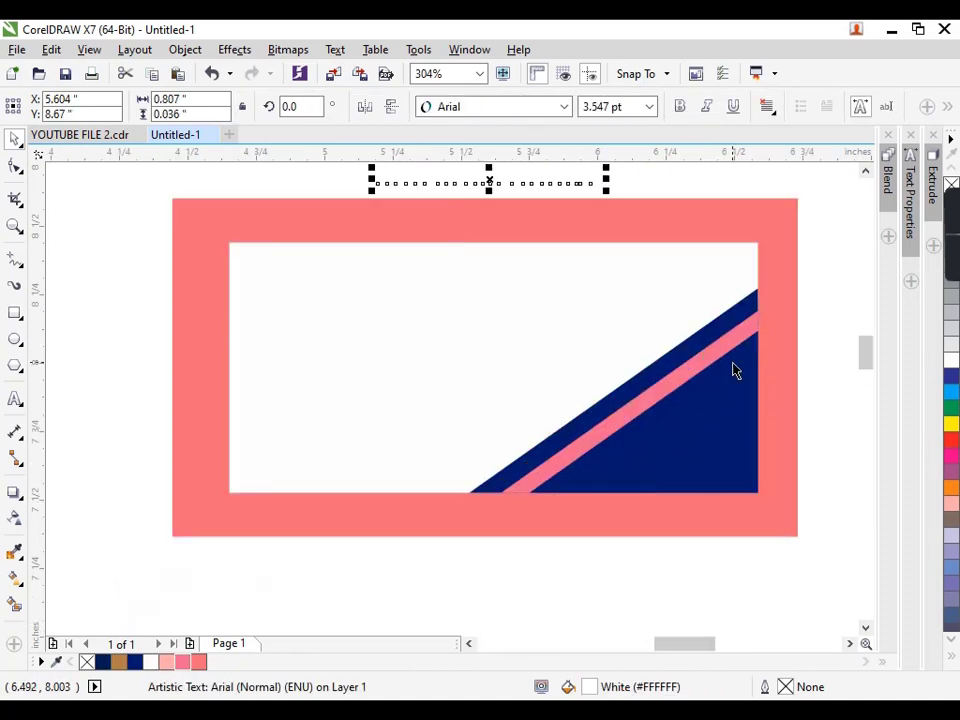
Raise the upper nodes of the largest and pink triangles along the right edge, making them about 0.798 and 0.714 inches high.
scroll(733, 371, "up", 1)
left_click(662, 322)
left_click(15, 166)
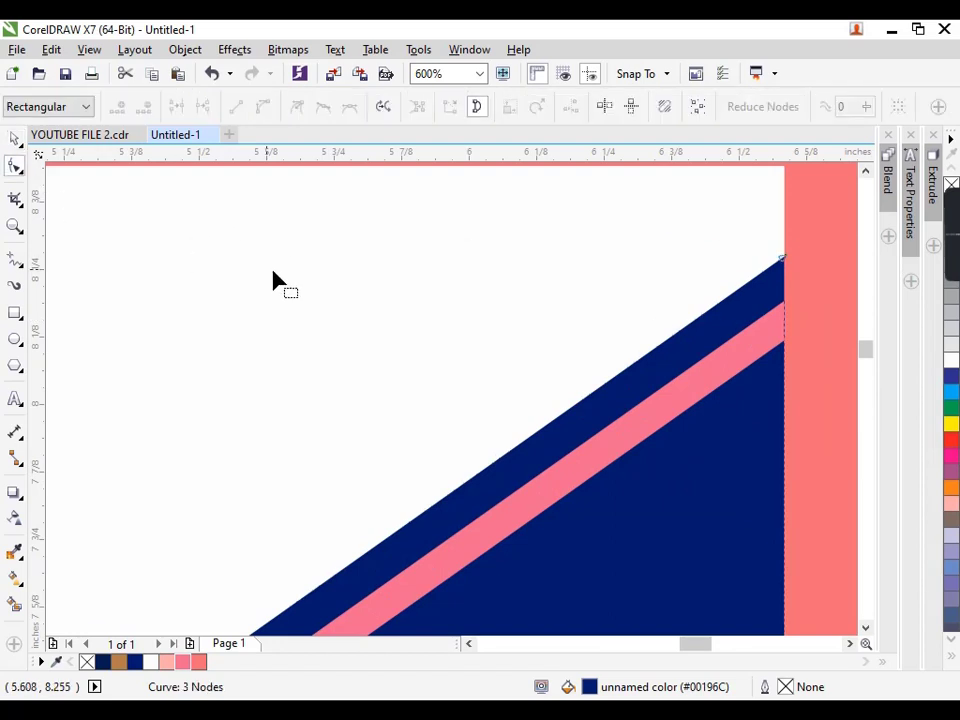
scroll(278, 275, "down", 1)
scroll(583, 265, "up", 2)
left_click_drag(378, 283, 377, 227)
left_click(373, 378)
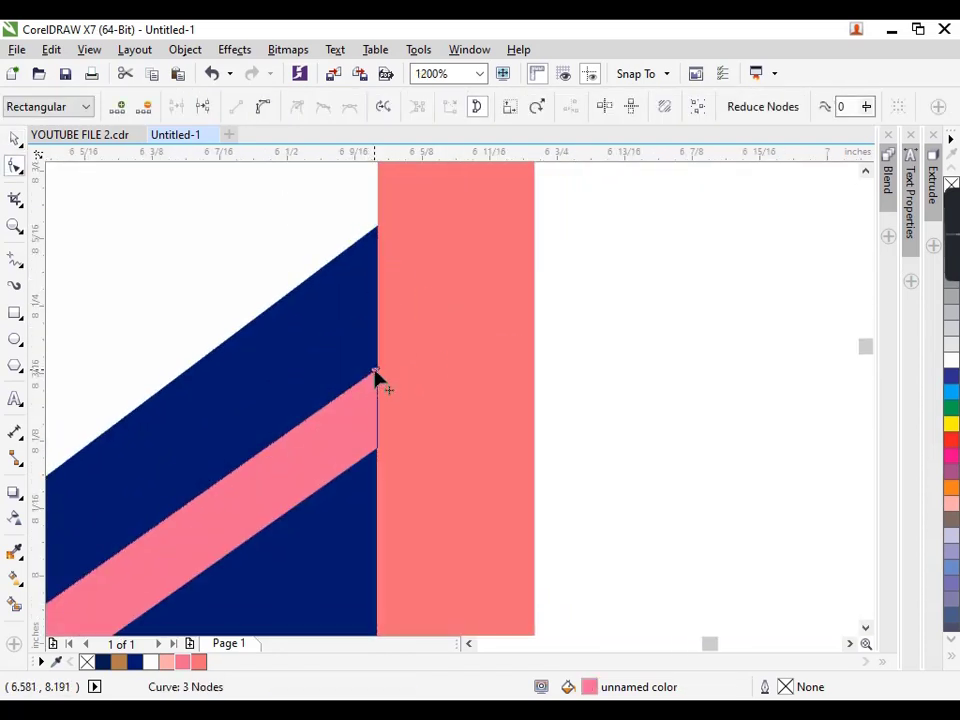
left_click_drag(375, 376, 376, 319)
Reshape the smallest blue triangle by raising its upper and lower-right nodes along the white rectangle's right edge.
scroll(377, 421, "down", 1)
left_click(377, 454)
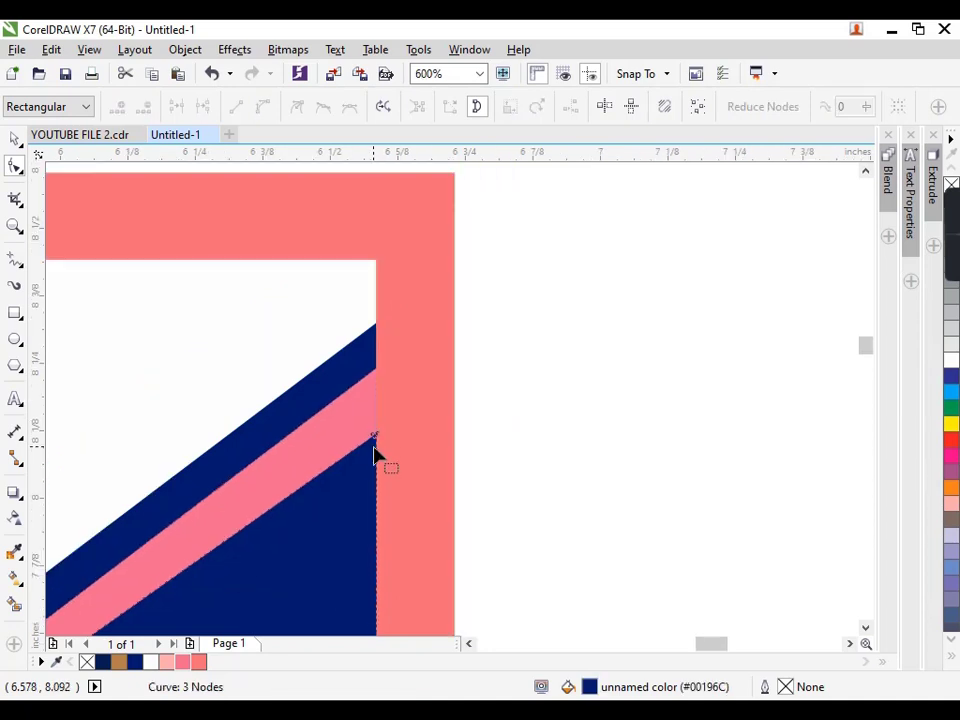
left_click_drag(377, 454, 366, 398)
scroll(377, 410, "down", 2)
scroll(377, 518, "up", 2)
scroll(407, 495, "down", 1)
key("space")
key("Escape")
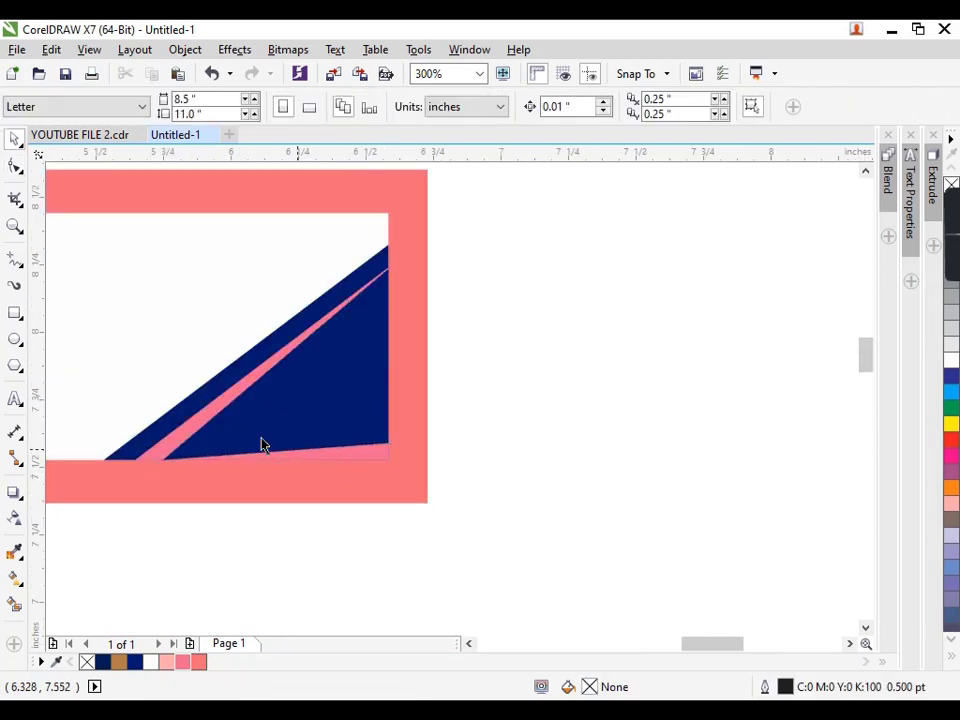
Recolour the largest blue triangle behind the pink one with a white fill.
scroll(454, 458, "down", 1)
scroll(321, 439, "up", 1)
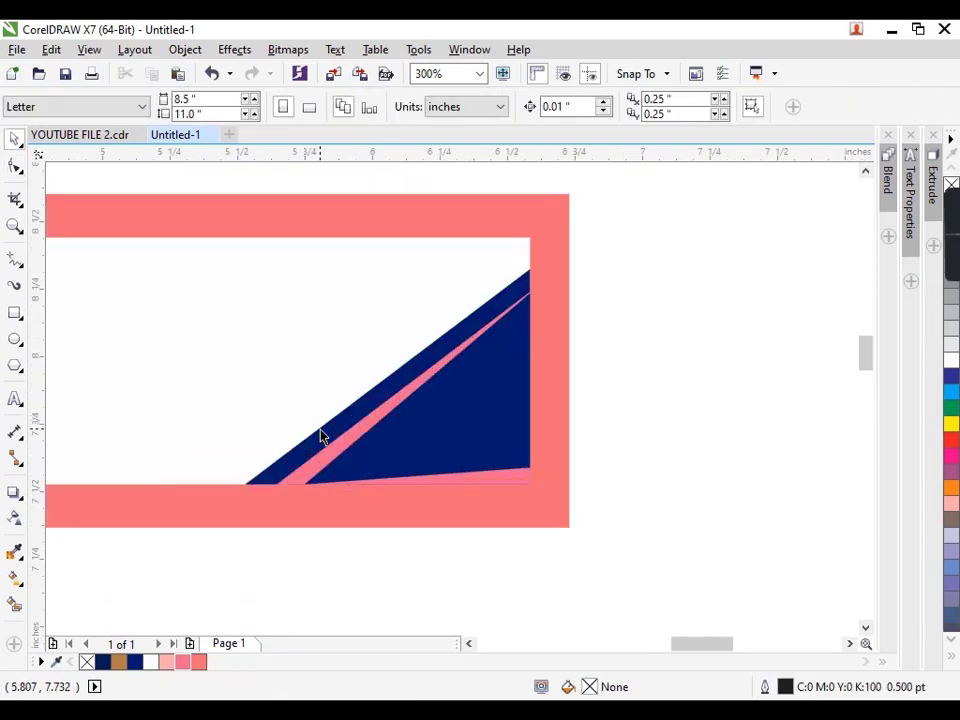
left_click(321, 439)
left_click(150, 662)
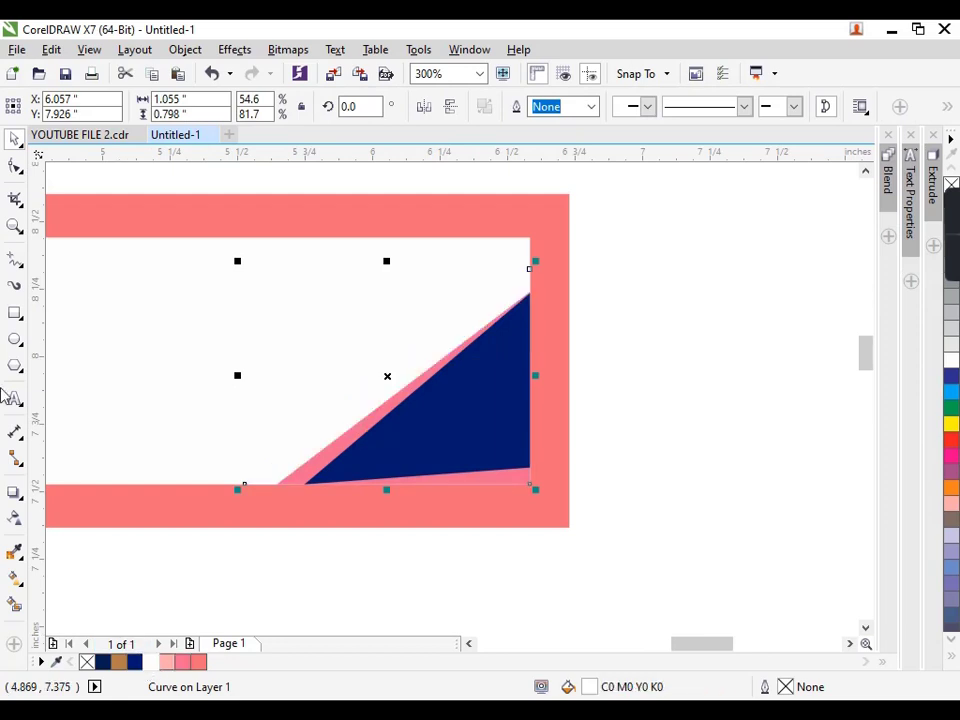
Add a black drop shadow to the large white triangle, with opacity 50 and feathering 15.
left_click(15, 491)
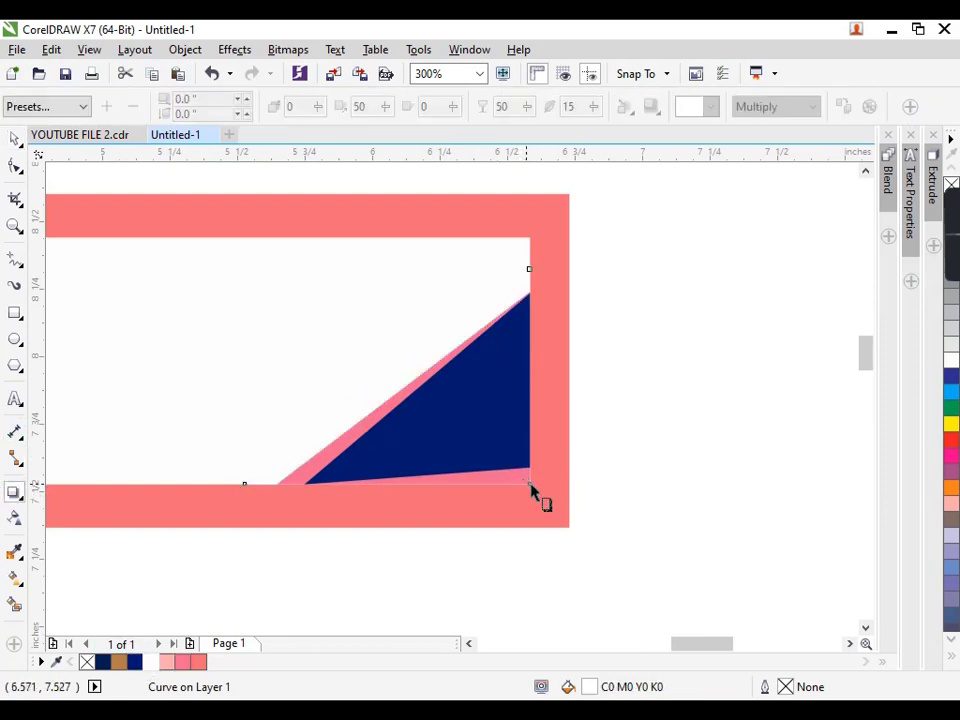
left_click_drag(528, 377, 251, 385)
key("space")
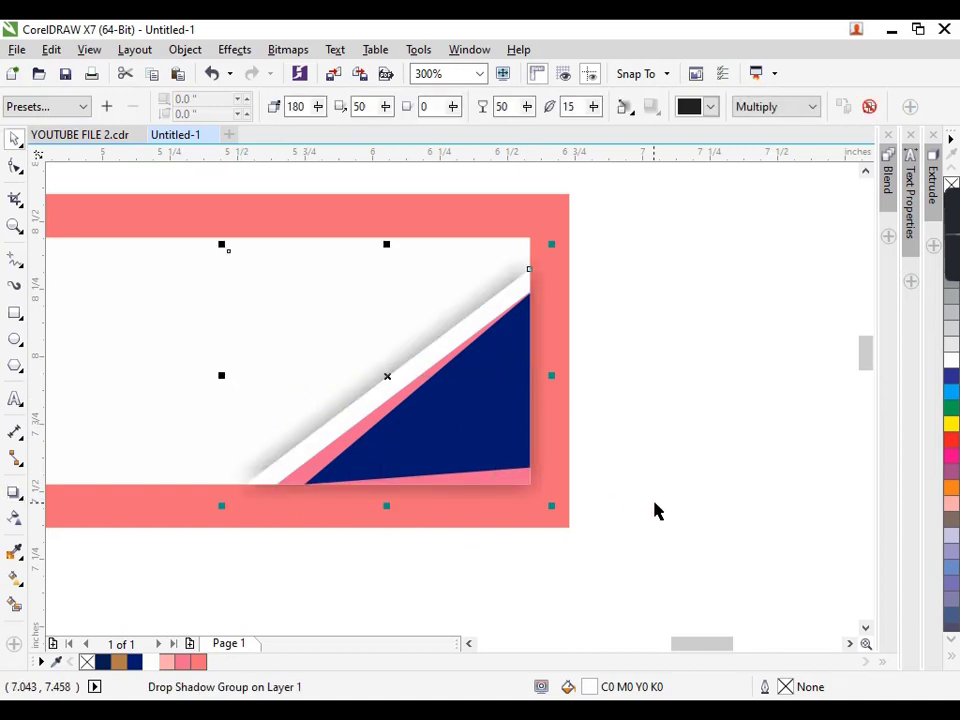
Give the pink triangle a linear fountain fill from its current pink to a deeper magenta pink.
left_click(476, 446)
left_click(307, 477)
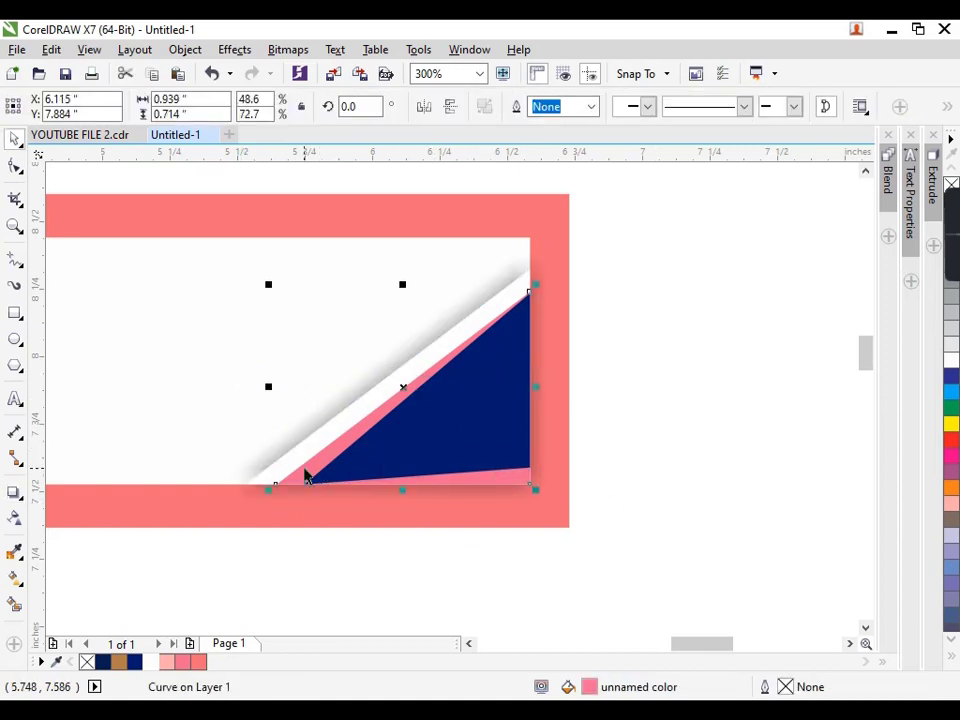
key("F11")
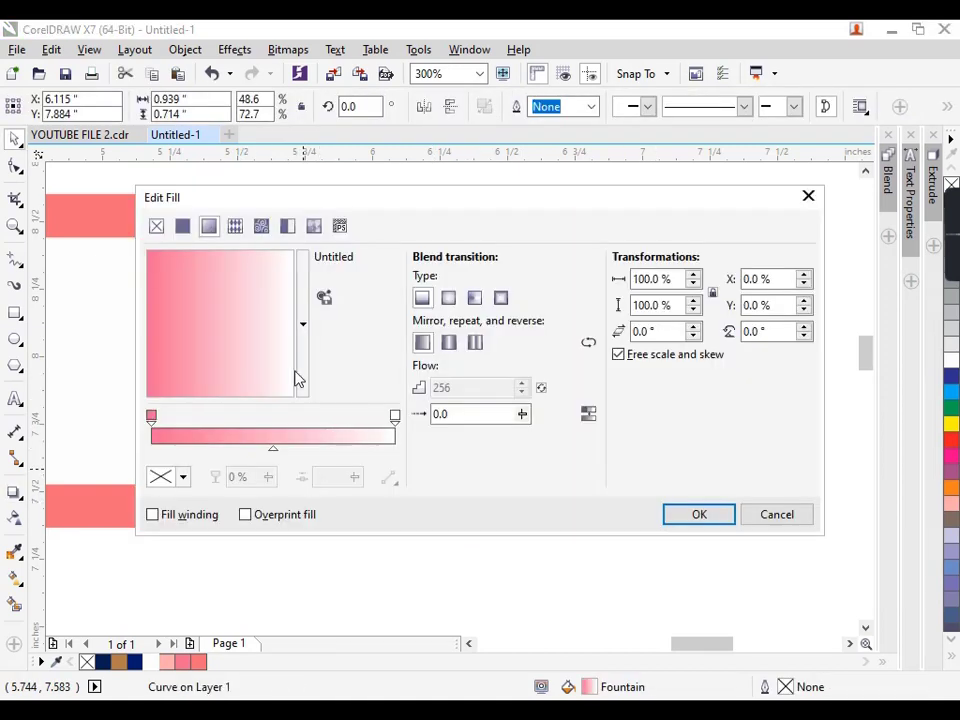
left_click(395, 416)
left_click(183, 478)
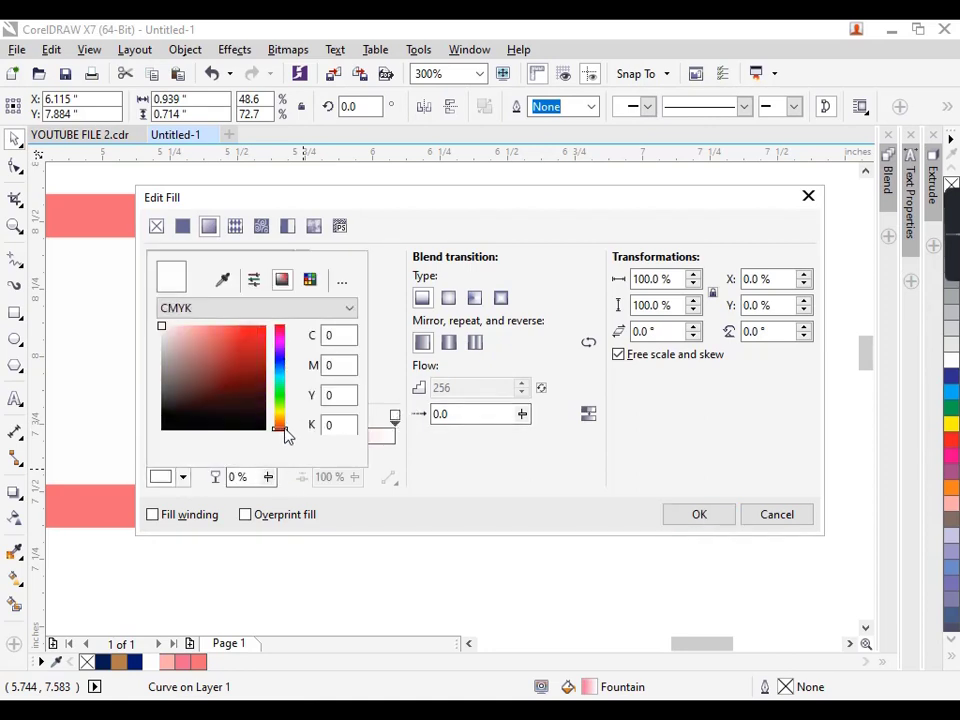
left_click_drag(285, 427, 288, 351)
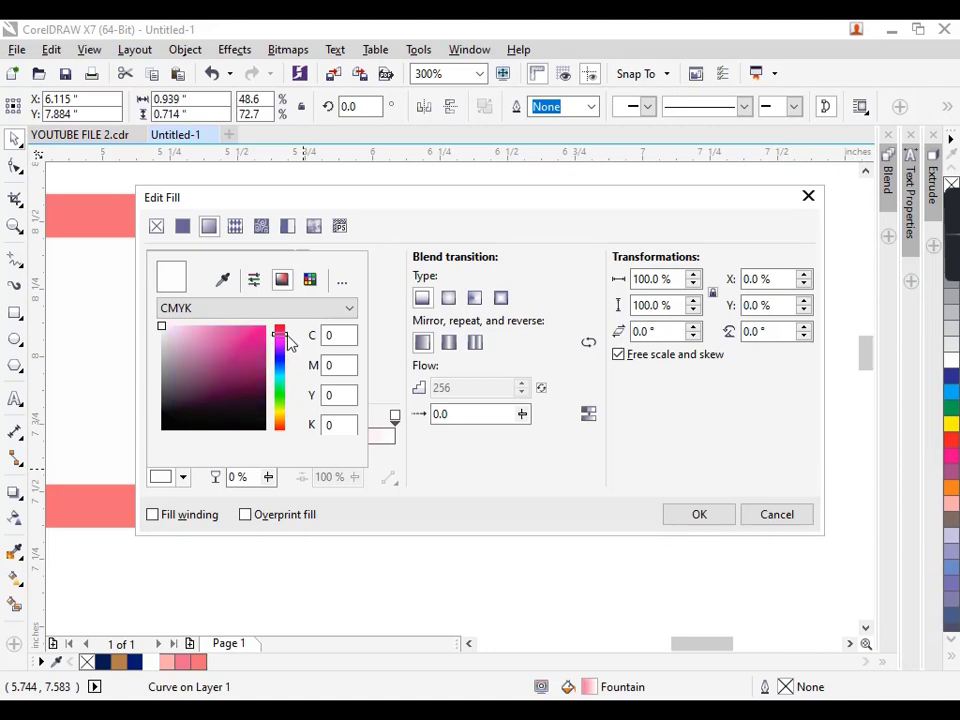
left_click(235, 340)
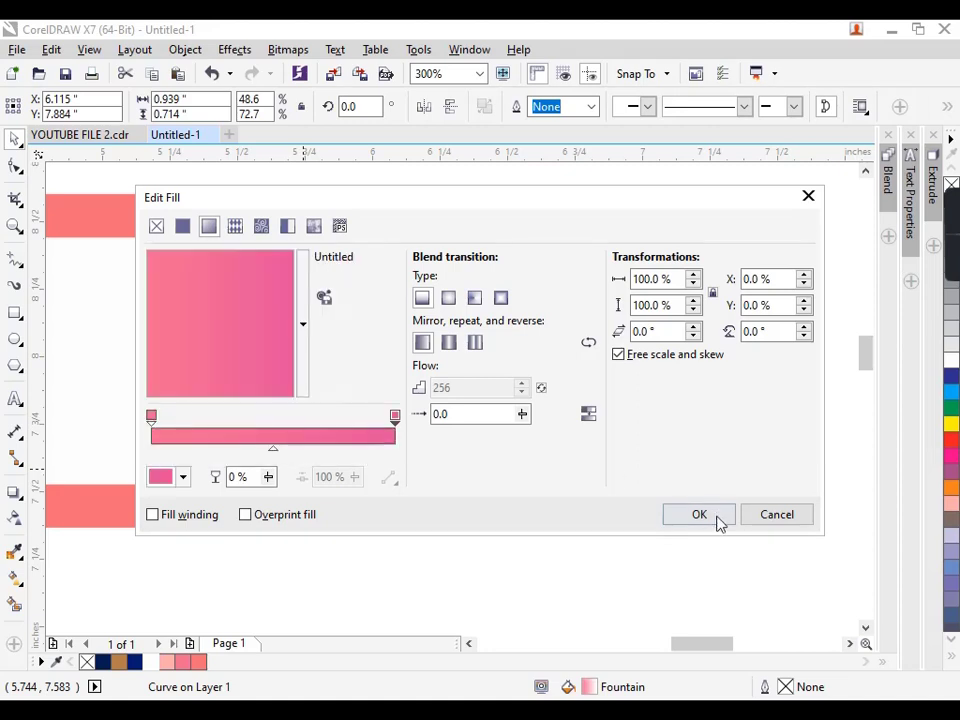
left_click(699, 514)
scroll(697, 524, "down", 2)
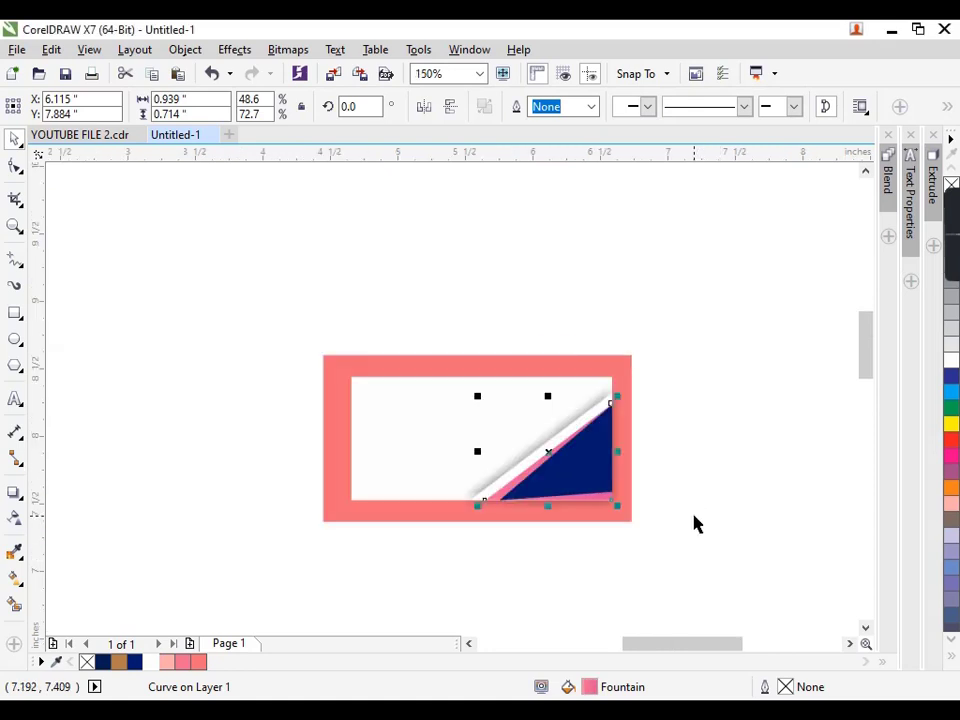
left_click(84, 291)
Copy the white triangle to the card's upper-left area, shrink it to about 0.313 by 0.237 inches, and mirror it both ways.
scroll(529, 482, "up", 2)
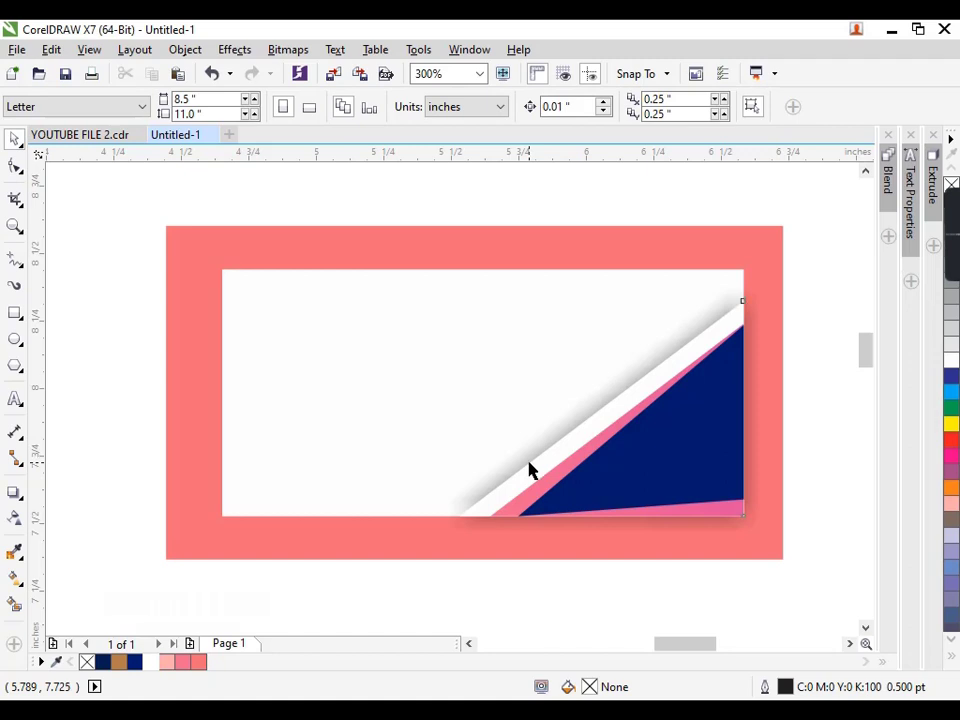
left_click_drag(529, 470, 236, 371)
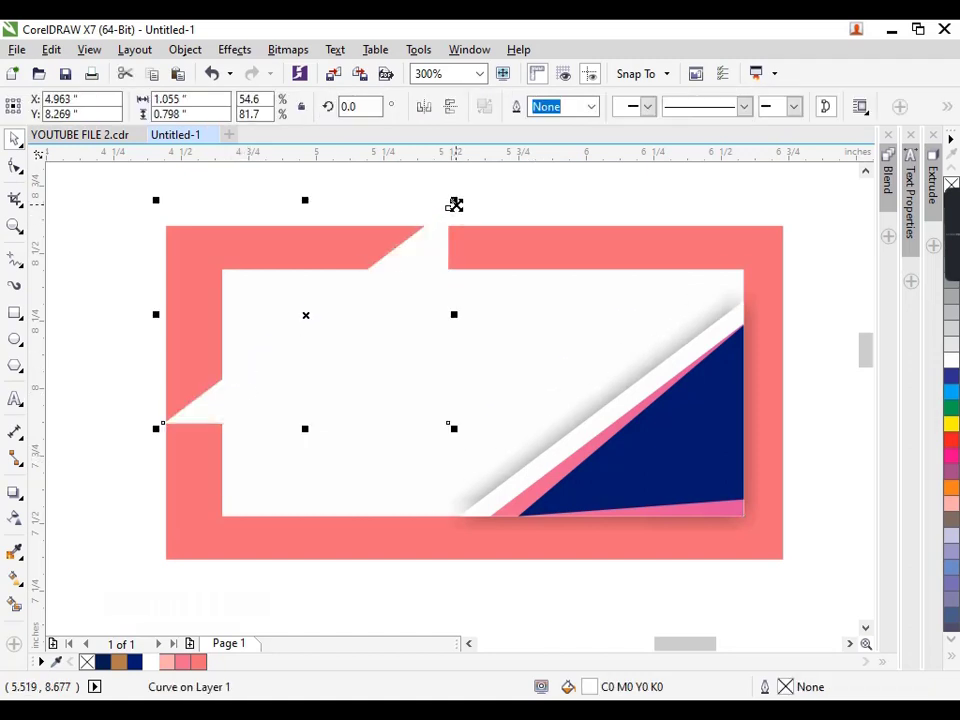
left_click_drag(454, 204, 352, 204)
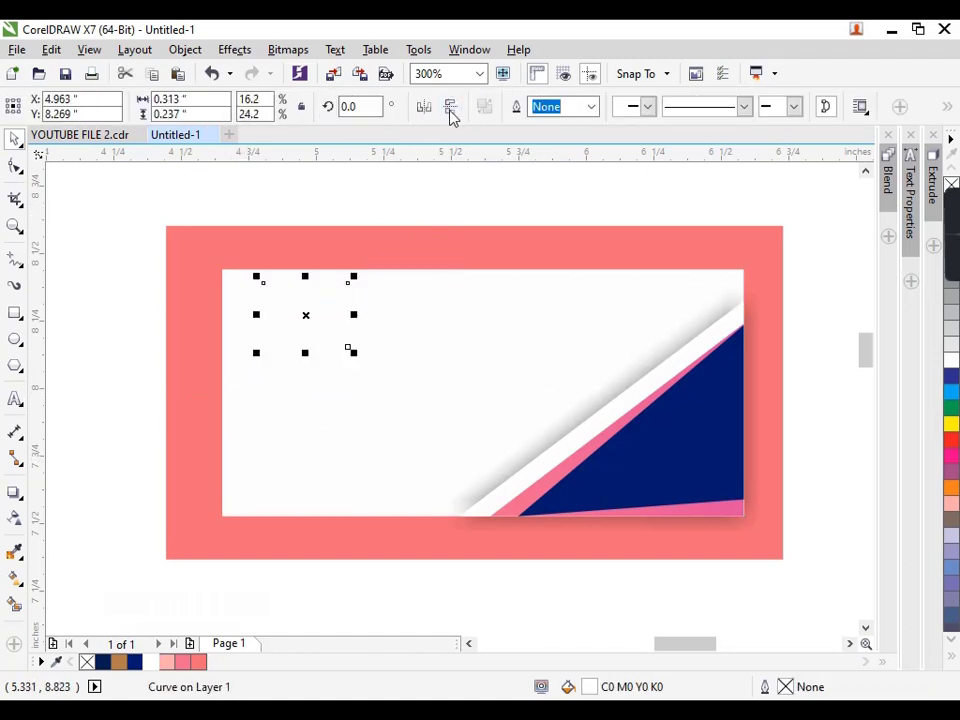
left_click(450, 108)
Move the small triangle into the white rectangle's upper-left corner and fill it with the background's salmon pink.
left_click_drag(306, 334, 264, 326)
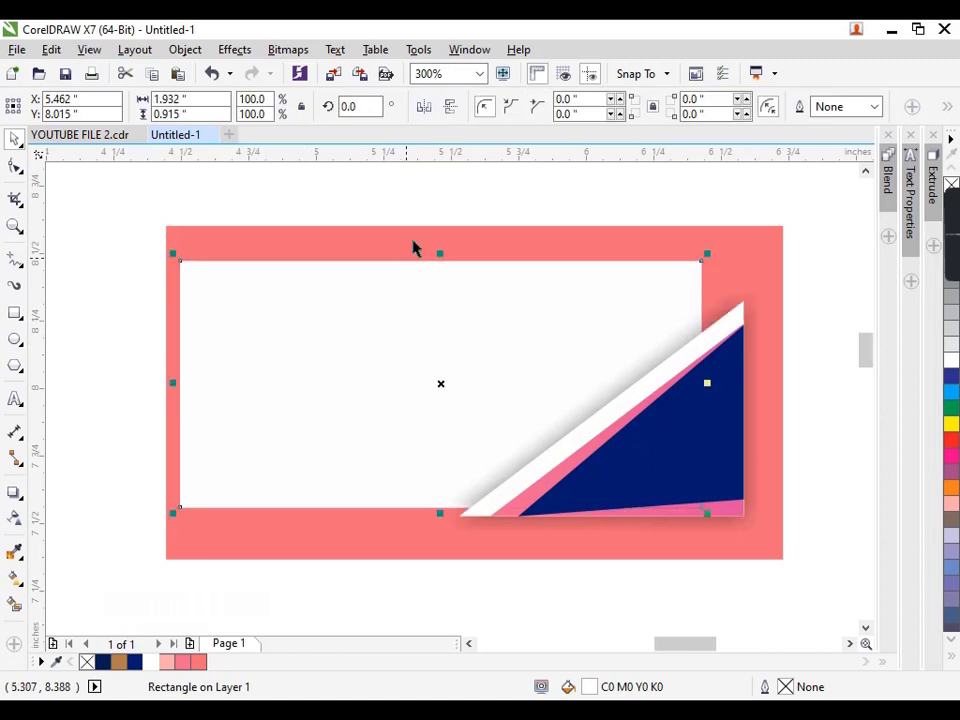
key("ctrl+z")
left_click(283, 341)
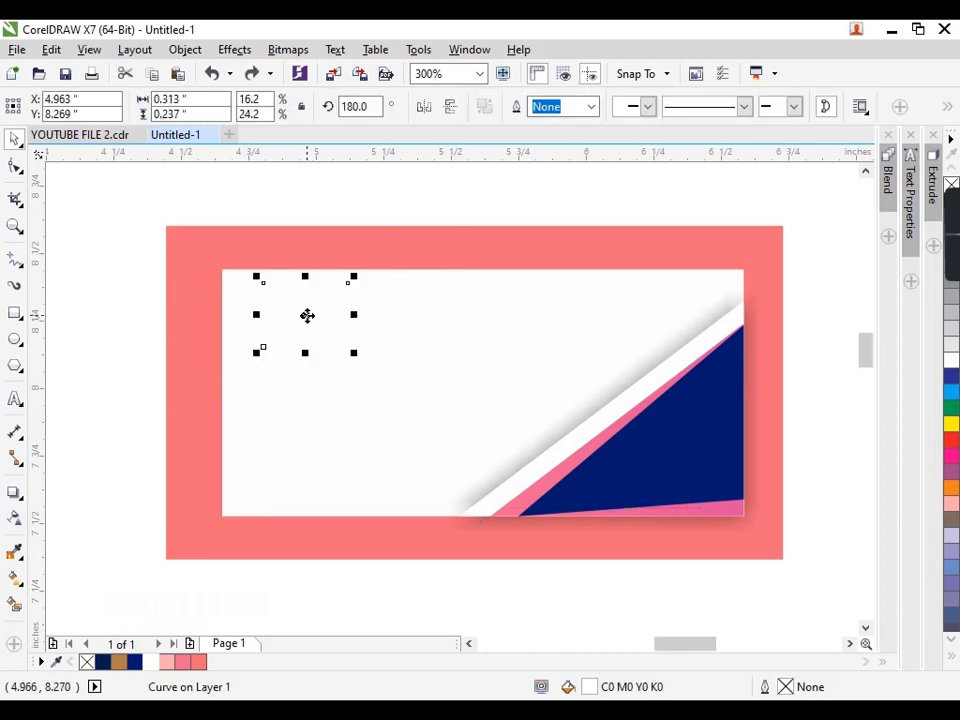
left_click_drag(307, 315, 268, 305)
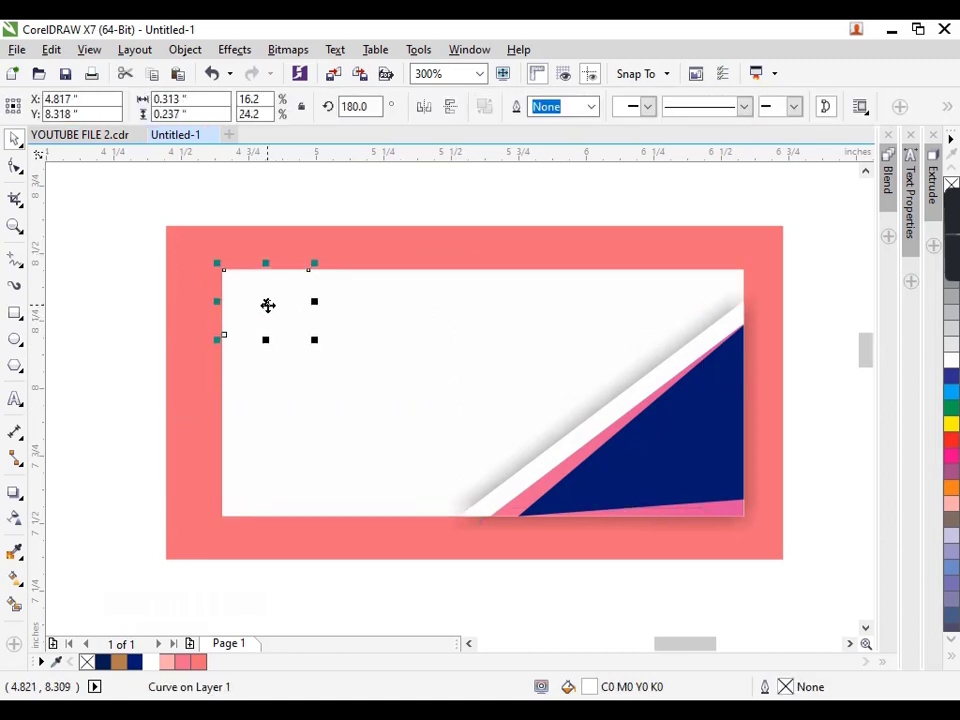
left_click(198, 661)
scroll(83, 289, "up", 2)
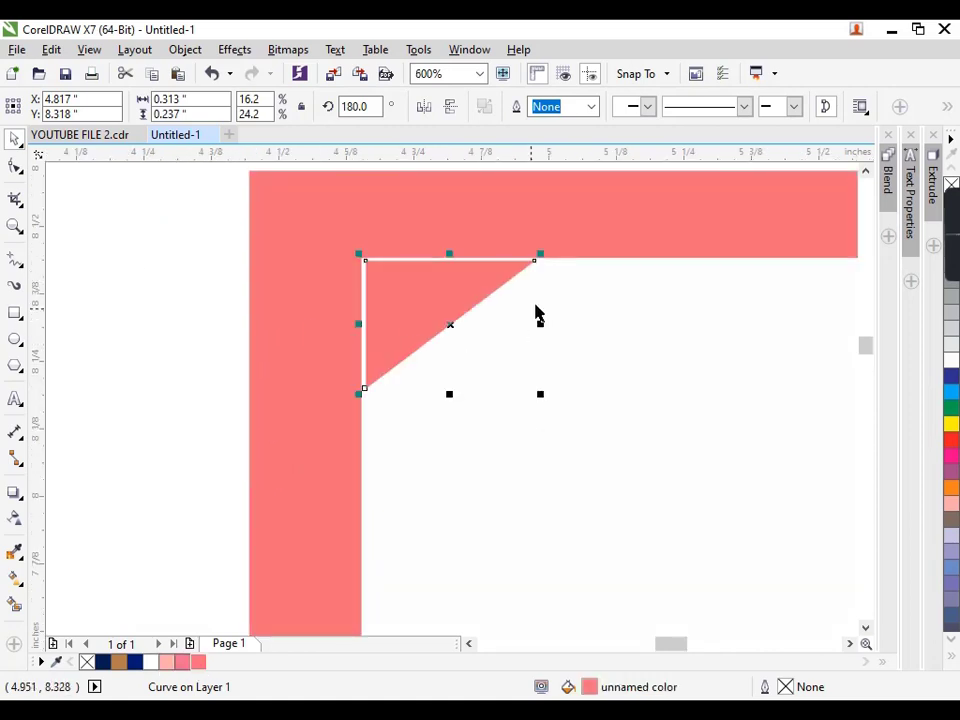
Enlarge the small salmon triangle to about 0.325 by 0.246 inches and nudge it flush into the white rectangle's upper-left corner.
left_click_drag(538, 258, 541, 251)
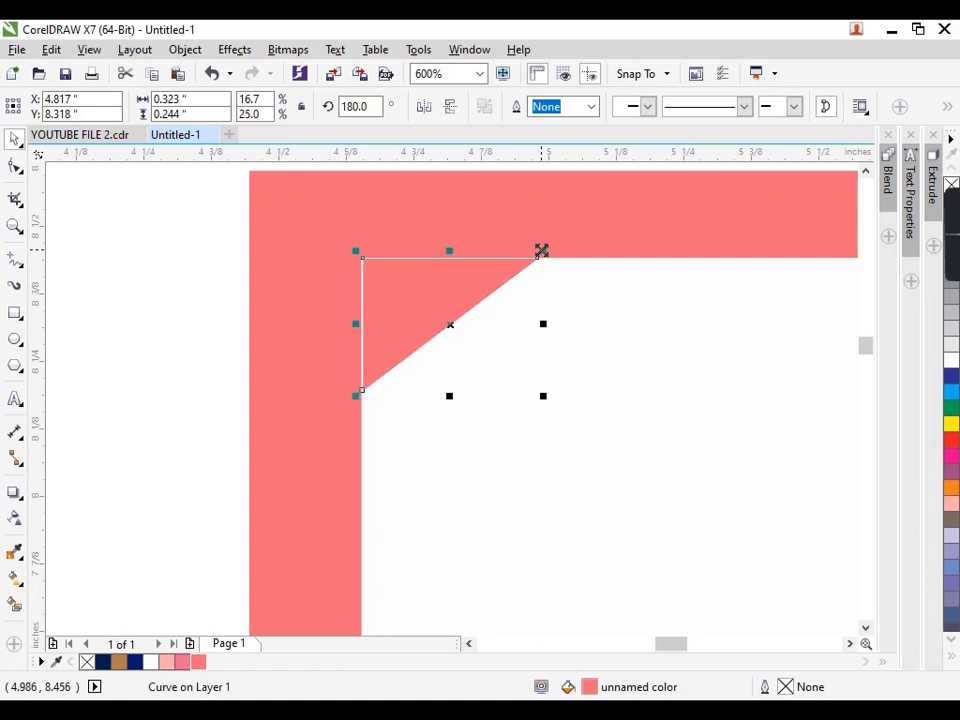
key("Left")
key("Up")
key("Right")
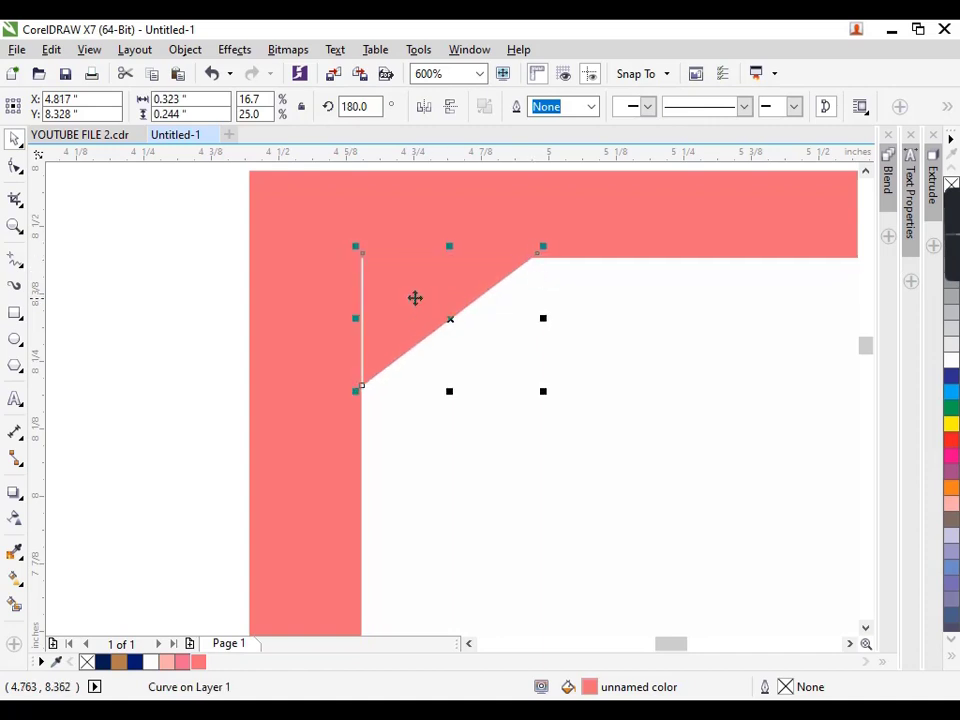
scroll(411, 272, "up", 2)
left_click_drag(409, 272, 384, 305)
scroll(436, 243, "up", 1)
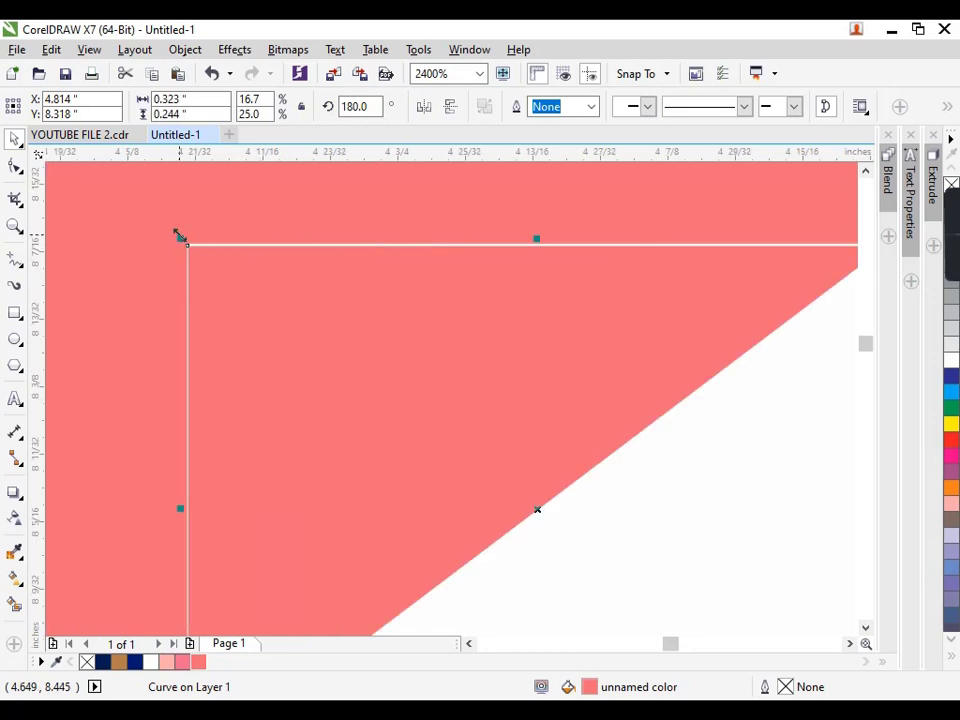
left_click_drag(177, 234, 176, 234)
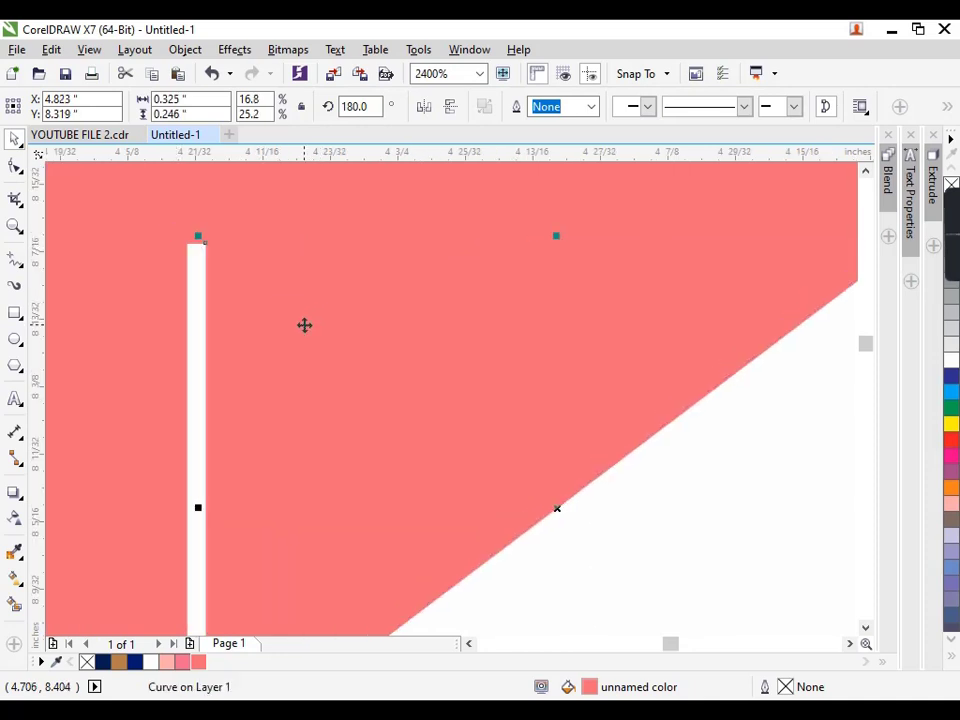
scroll(302, 325, "down", 2)
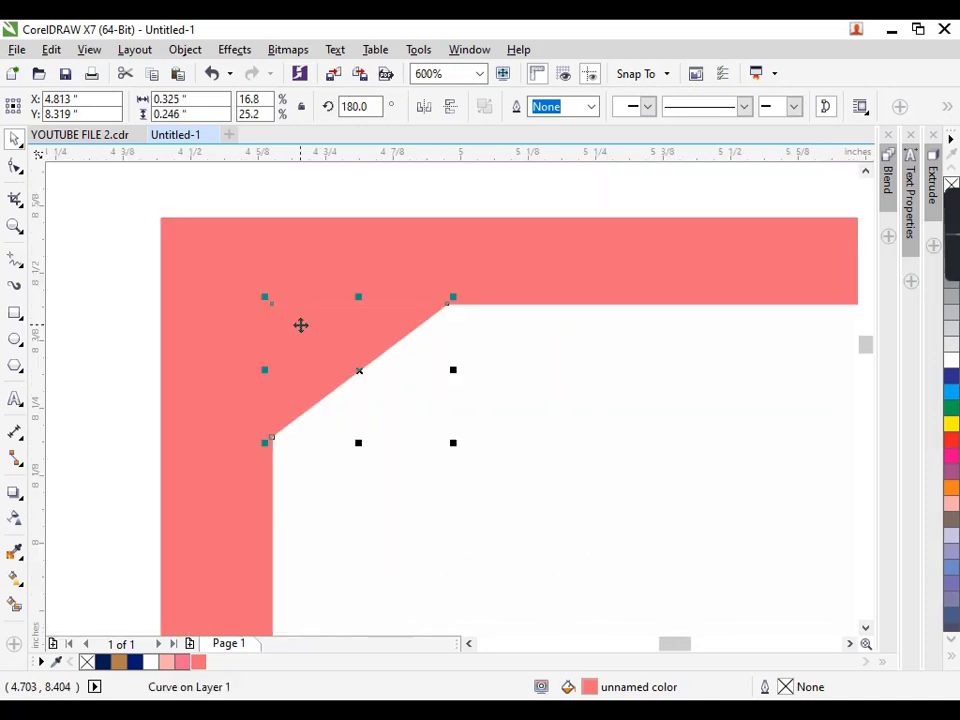
Fill the corner triangle white, enlarge it to about 0.384 by 0.29 inches, and add a copy about 0.344 by 0.26 inches.
left_click(150, 663)
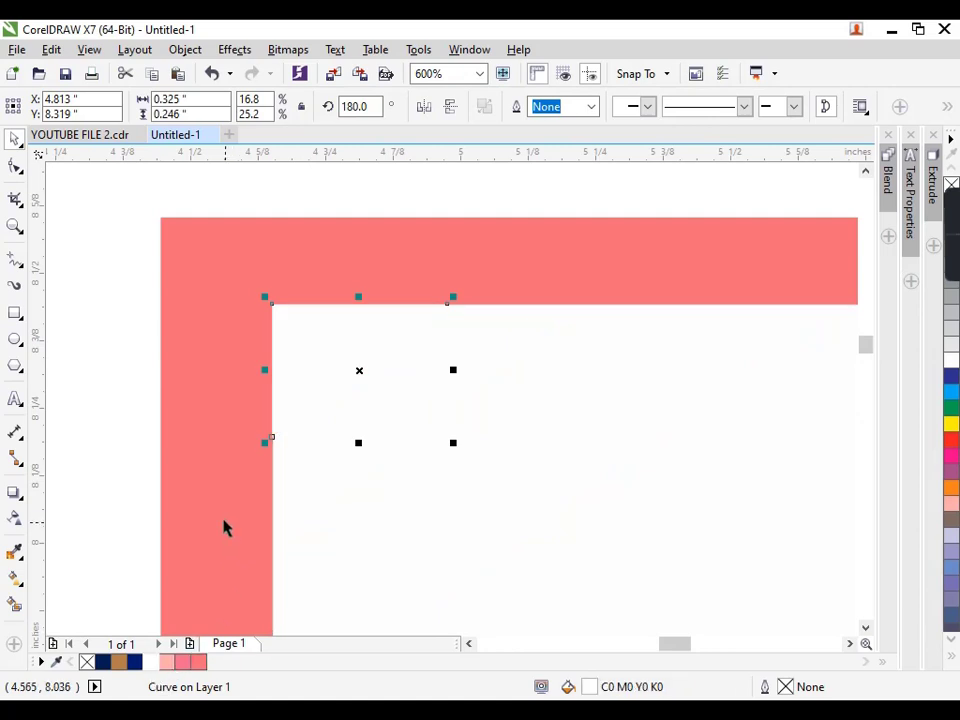
left_click(16, 494)
key("space")
left_click(325, 349)
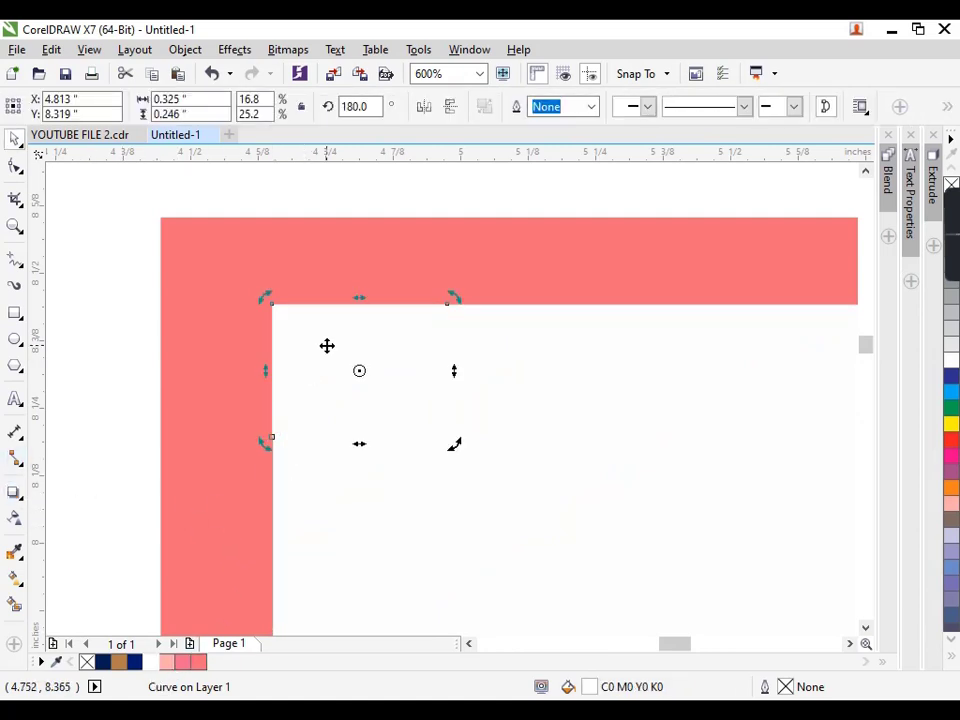
key("space")
key("space")
mouse_move(453, 444)
left_mouse_down()
mouse_move(488, 490)
mouse_move(463, 452)
left_mouse_up()
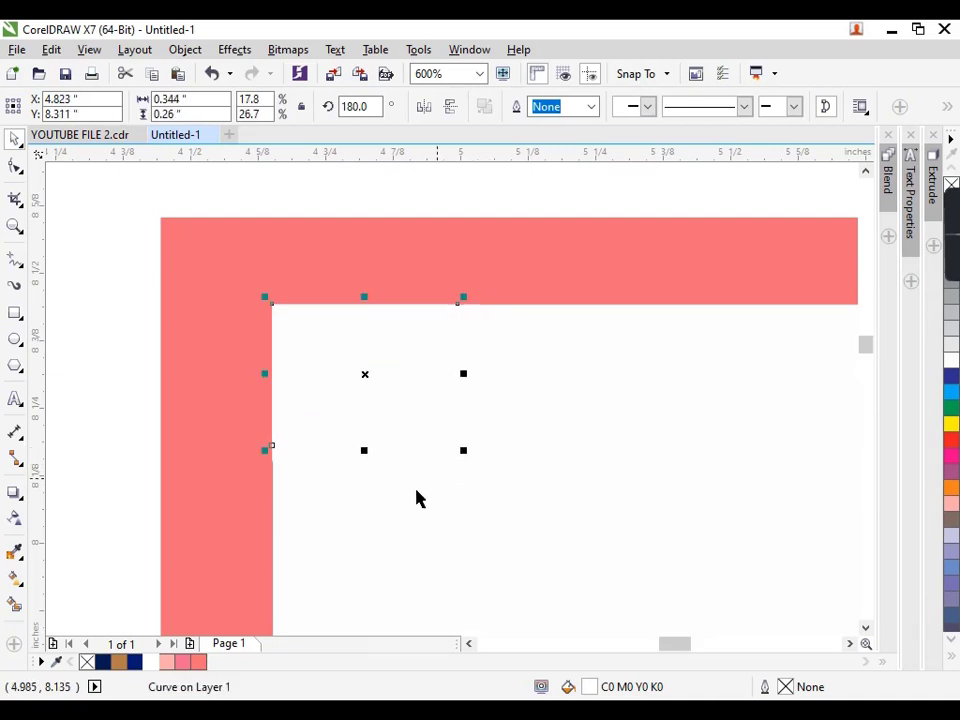
Fill the copied triangle with Pink and add a smaller navy blue copy, about 0.297 by 0.225 inches, in the same corner.
left_click(167, 663)
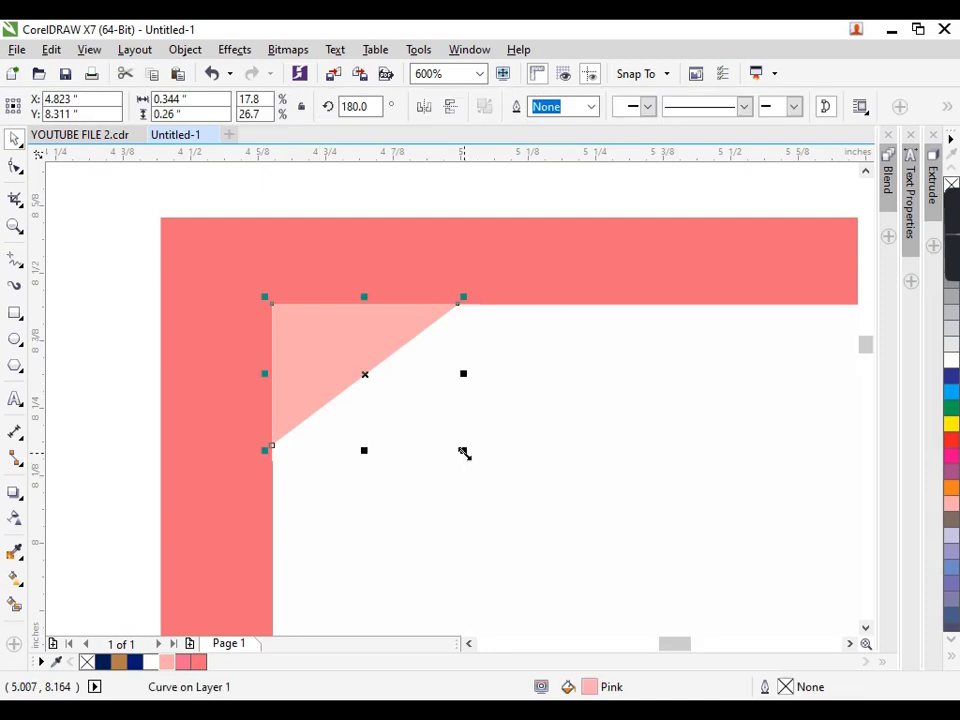
left_click_drag(463, 452, 438, 452)
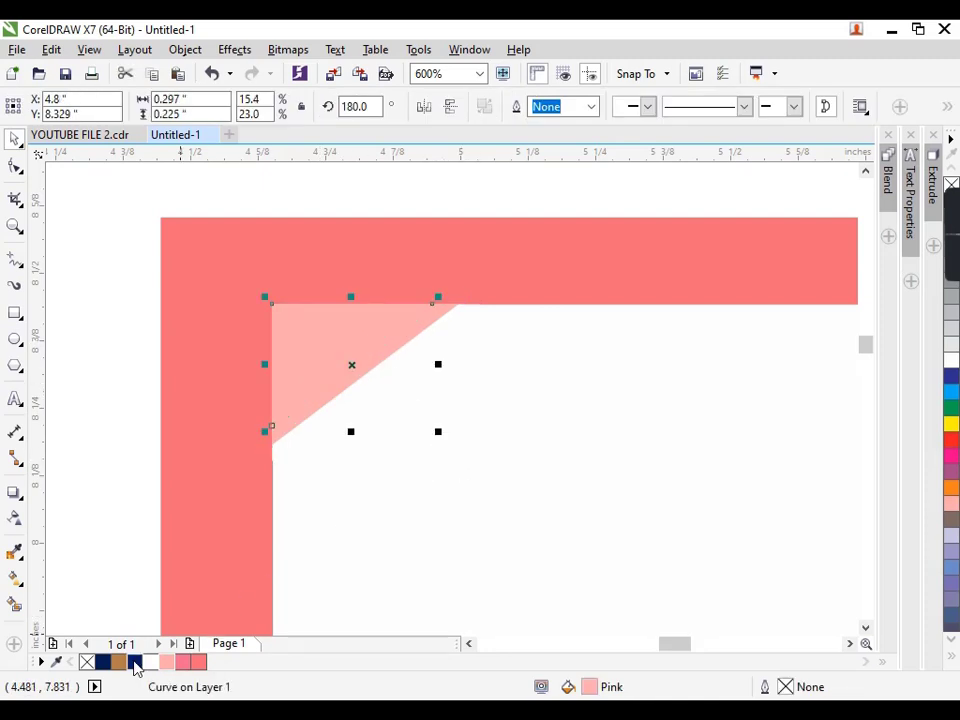
left_click(135, 663)
Add a black drop shadow with opacity 50 and feathering 15 to the white triangle in the card's upper-left corner.
left_click(407, 366)
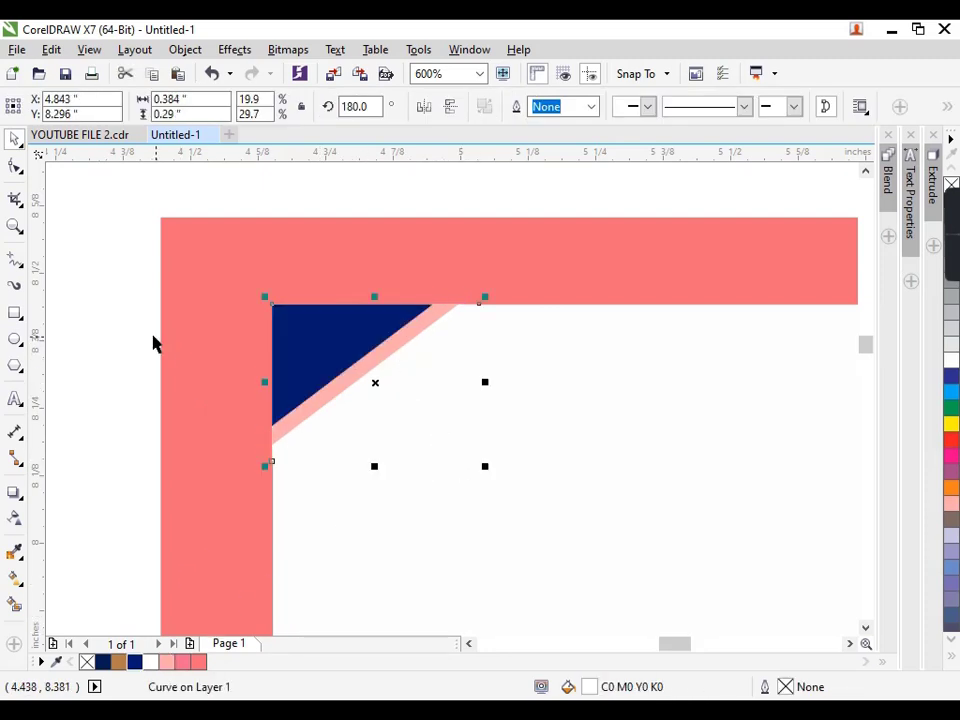
left_click(15, 491)
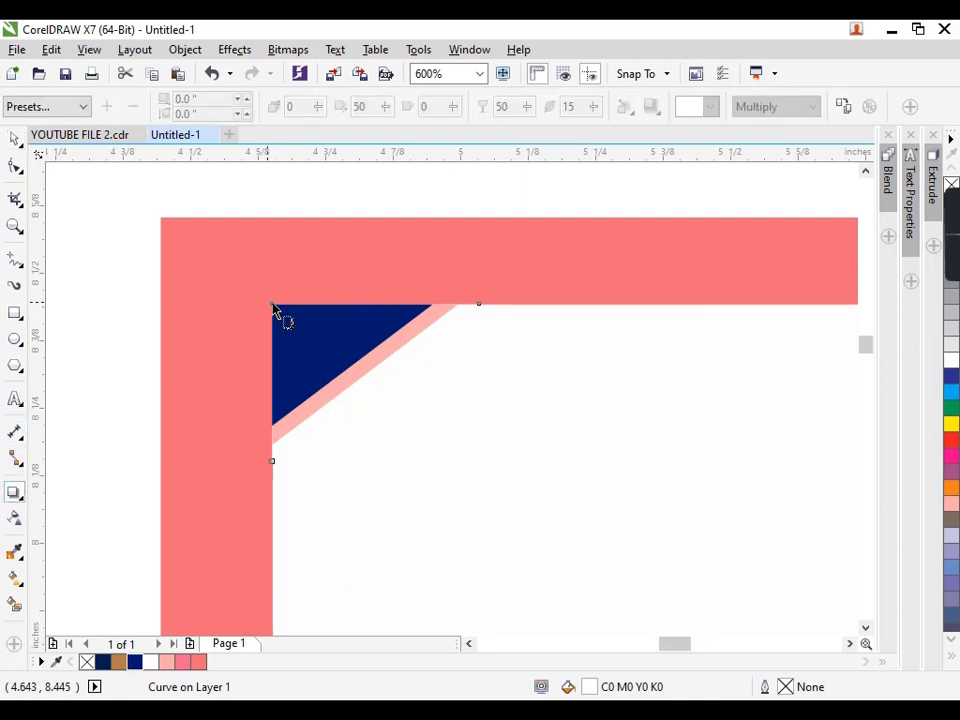
left_click_drag(278, 317, 479, 381)
key("space")
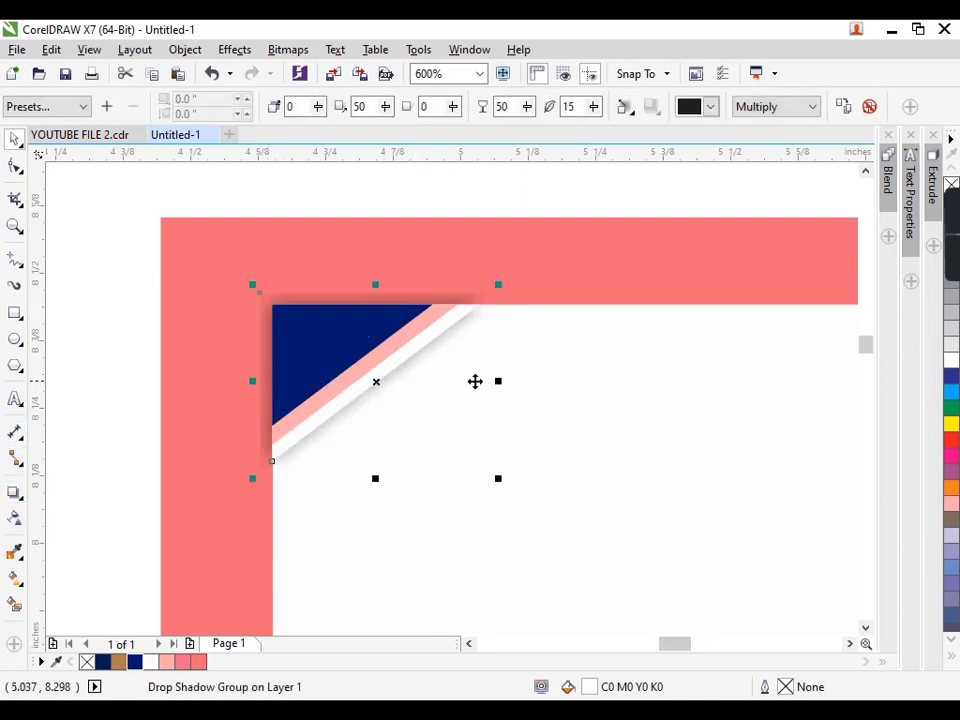
left_click(118, 374)
Recolor the small pink triangle to C0 M73 Y19 K0, pull its right node inward, and lower its bottom node to taper the stripe.
left_click(362, 378)
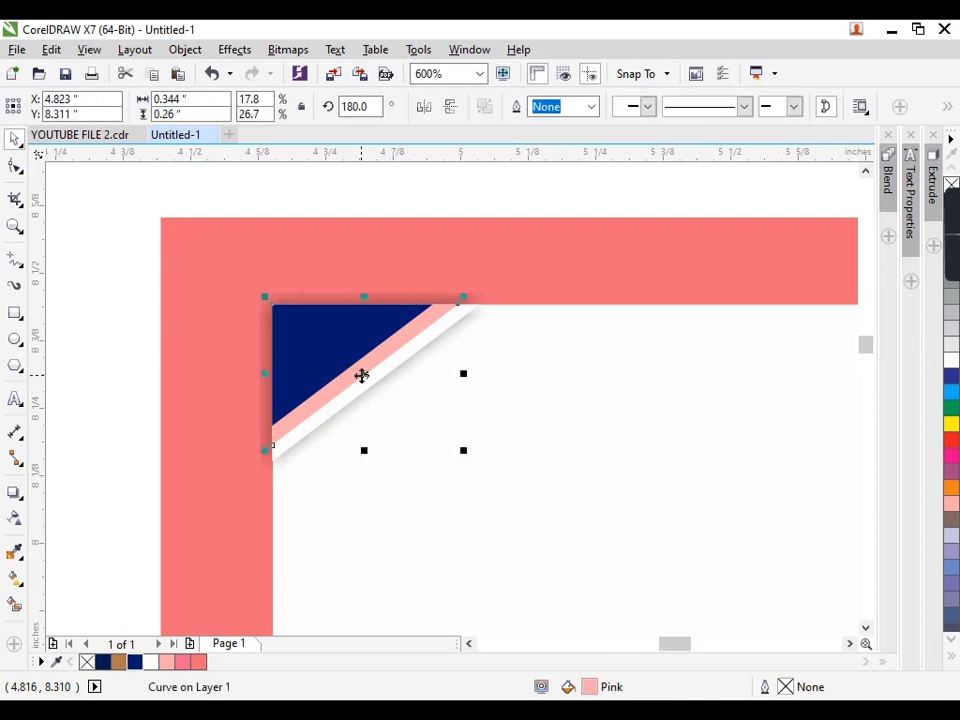
left_click(183, 661)
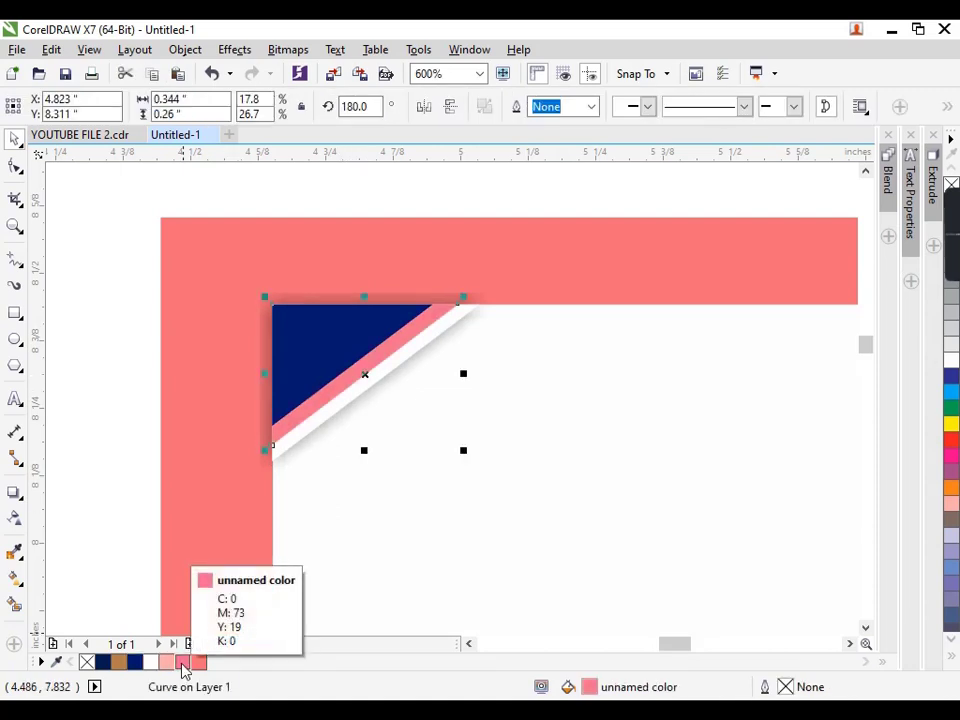
left_click(15, 167)
scroll(439, 311, "up", 2)
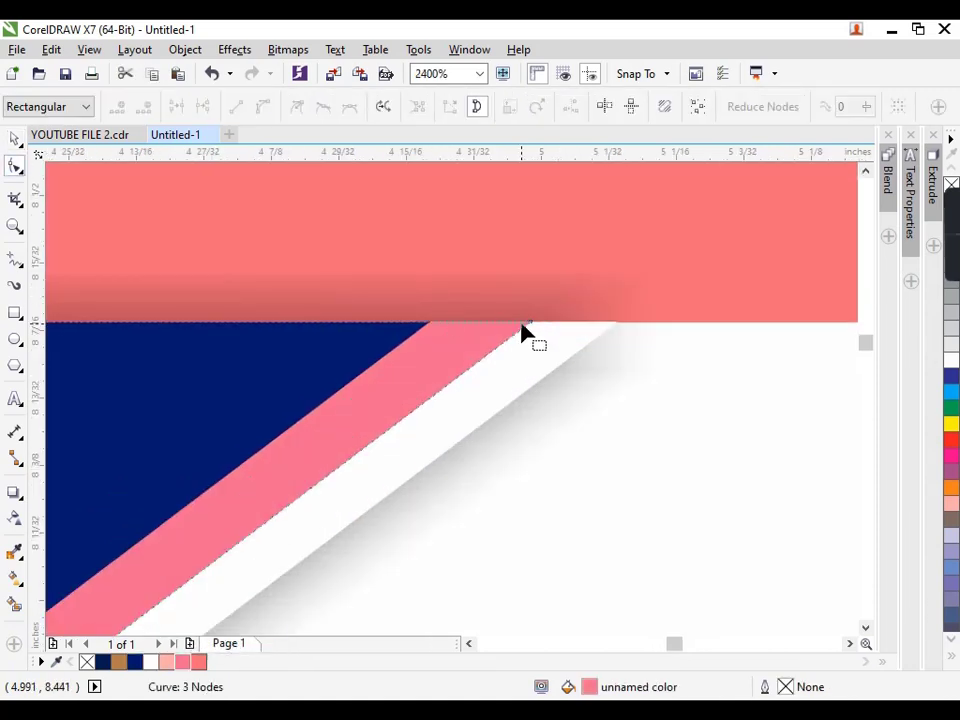
left_click_drag(528, 324, 462, 322)
scroll(463, 331, "down", 2)
scroll(308, 484, "up", 2)
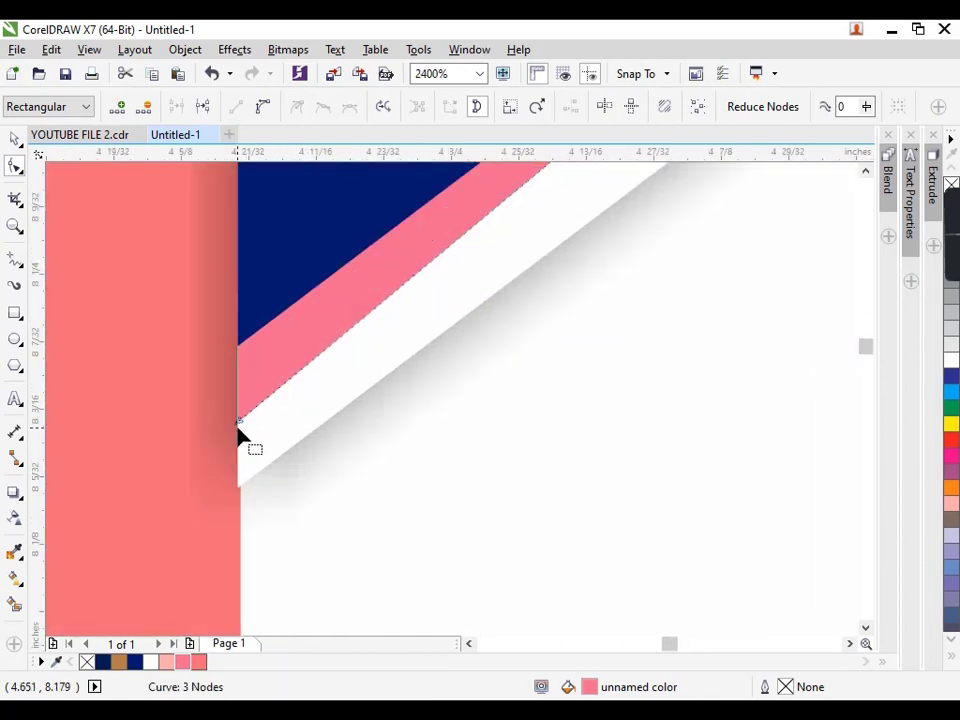
left_click_drag(239, 423, 240, 465)
scroll(247, 485, "down", 2)
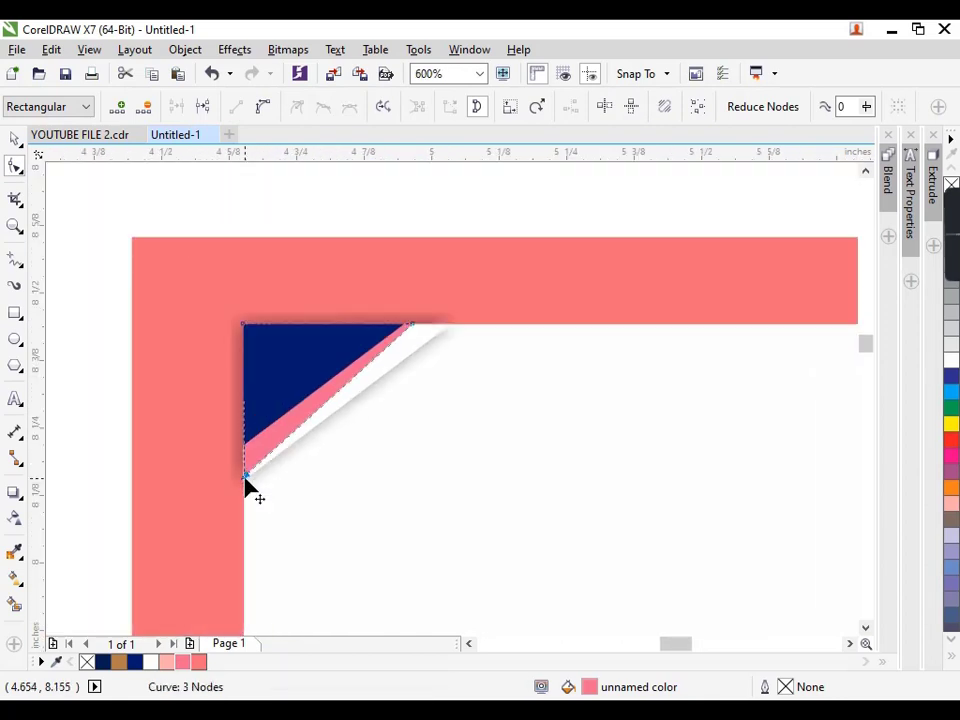
key("space")
left_click(115, 443)
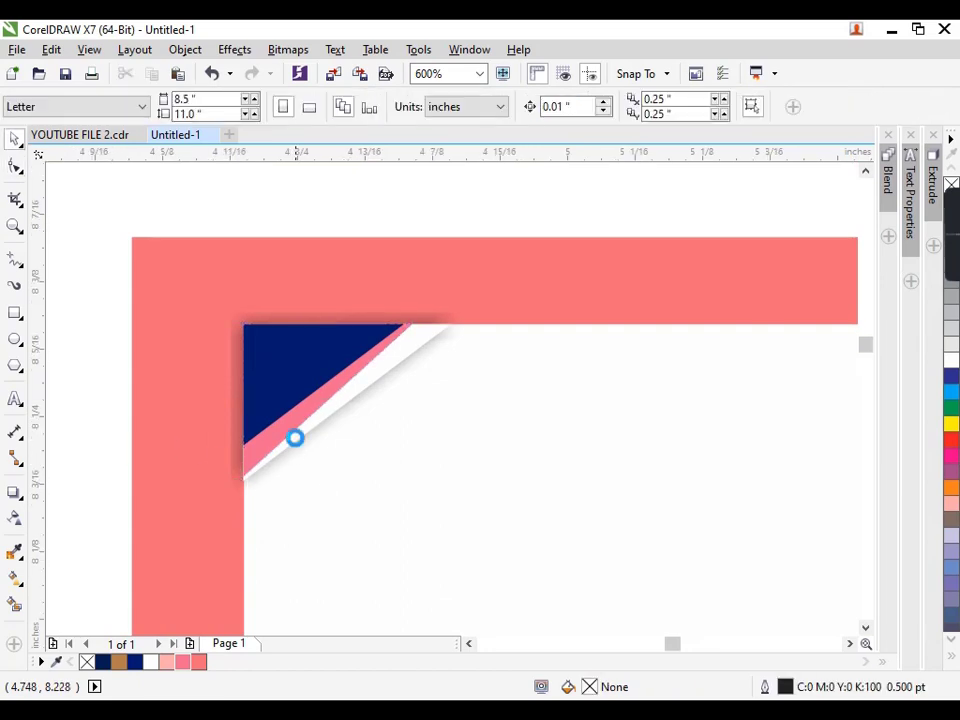
Reshape the small navy triangle by pulling its bottom node down until the shape is about 0.239 inches tall.
scroll(295, 439, "up", 2)
left_click(141, 368)
scroll(85, 458, "up", 1)
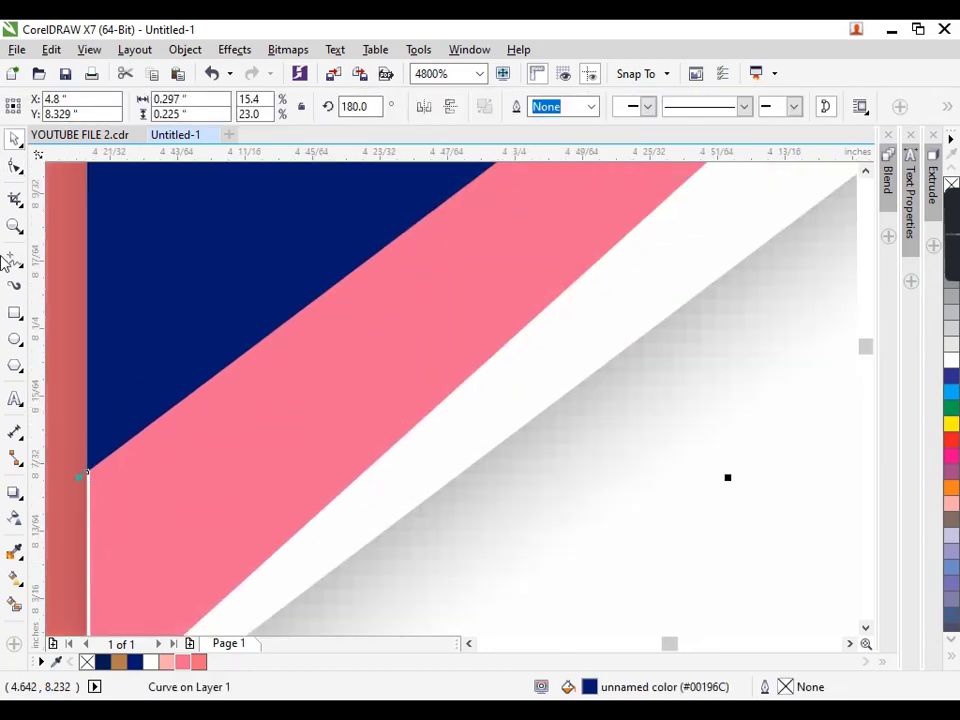
left_click(14, 168)
left_click_drag(90, 482, 92, 536)
scroll(92, 536, "down", 2)
key("space")
scroll(411, 422, "down", 1)
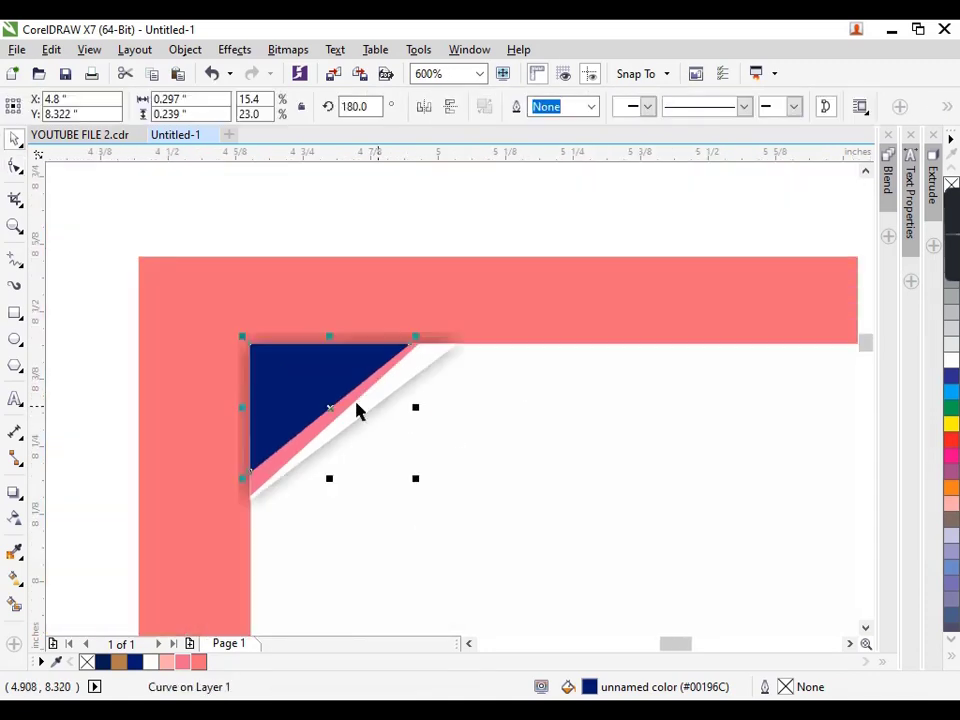
left_click(72, 391)
Shrink the large white shadowed triangle in the lower-right corner to about 1.026 by 0.776 inches.
scroll(238, 400, "down", 1)
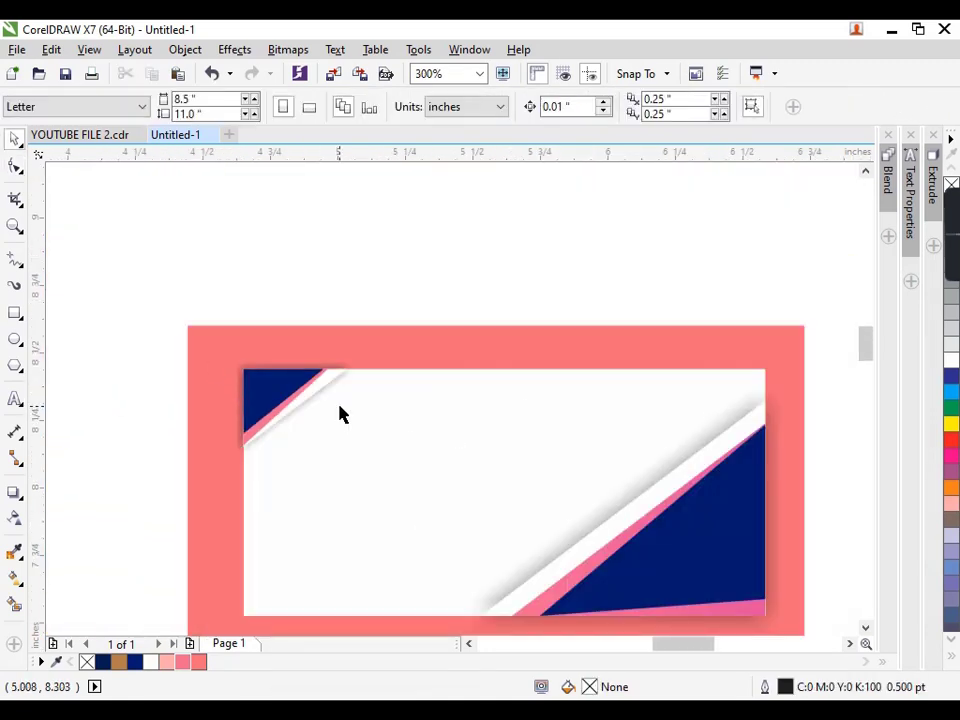
scroll(311, 279, "down", 1)
scroll(471, 392, "up", 1)
left_click(467, 380)
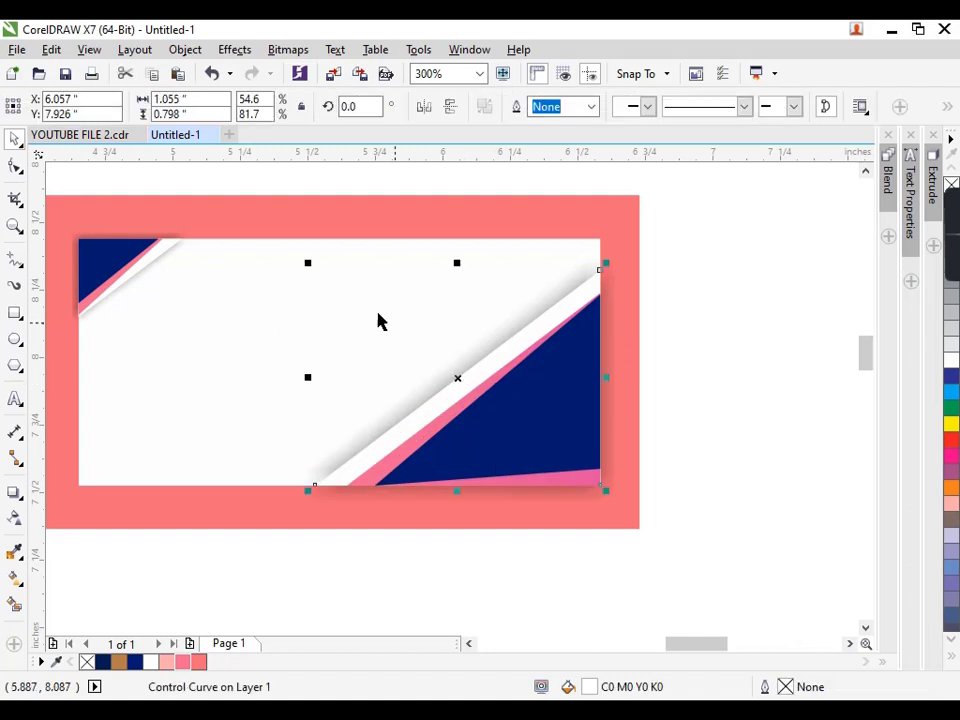
left_click_drag(306, 268, 314, 271)
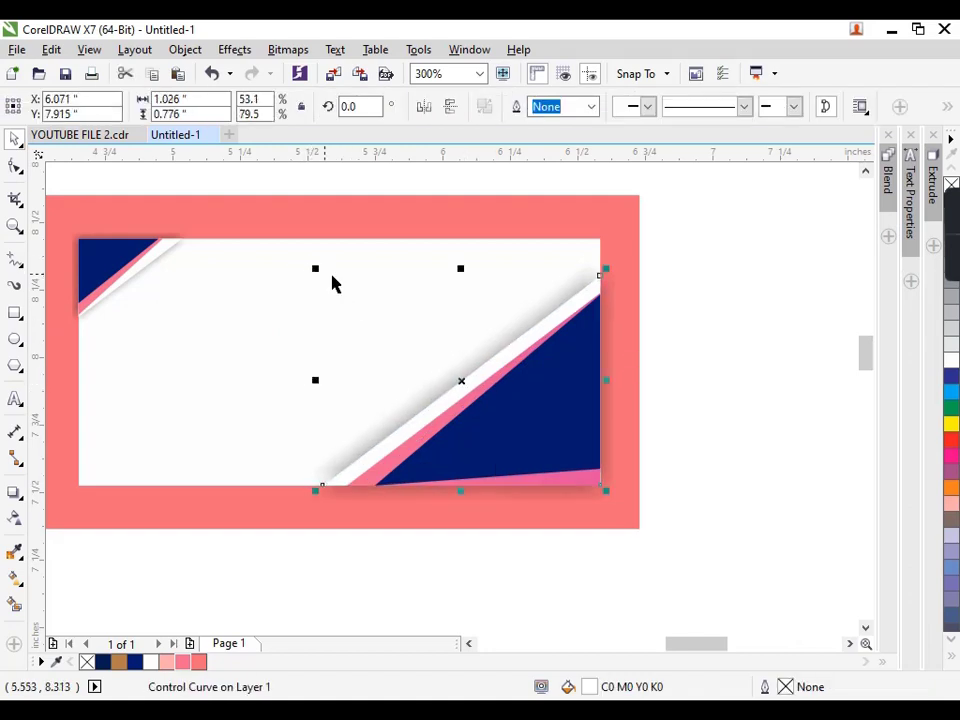
left_click(677, 420)
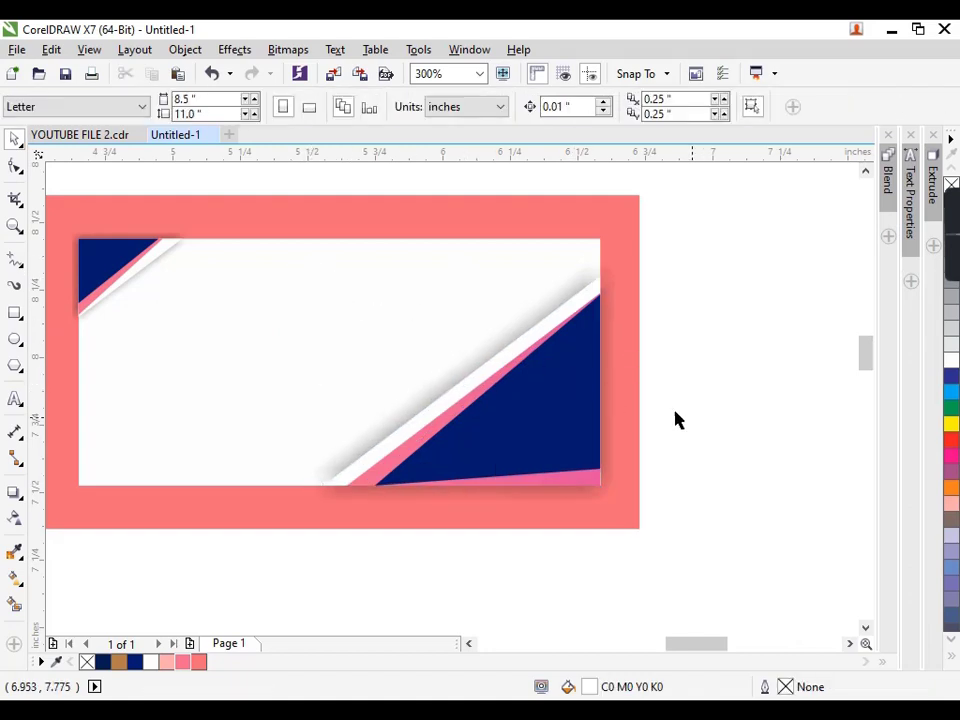
Draw a polygon about 0.465 inches wide over the diagonal stripe and set it to 8 sides.
left_click(15, 366)
left_click_drag(371, 320, 510, 459)
left_click(525, 102)
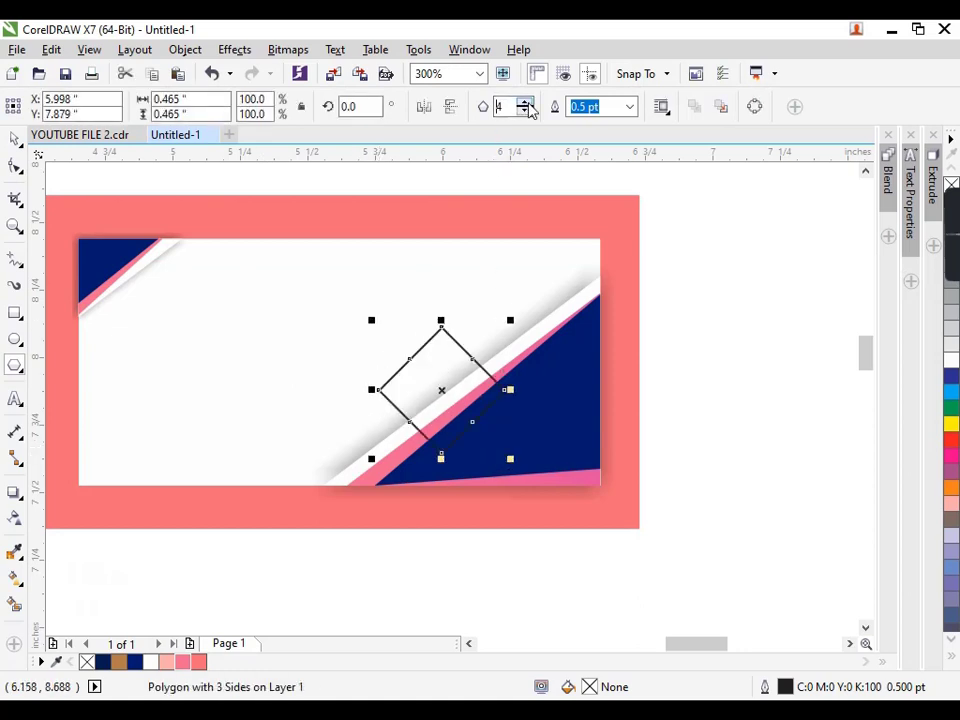
left_click(526, 103)
left_click(526, 103)
left_click(526, 103)
left_click(526, 103)
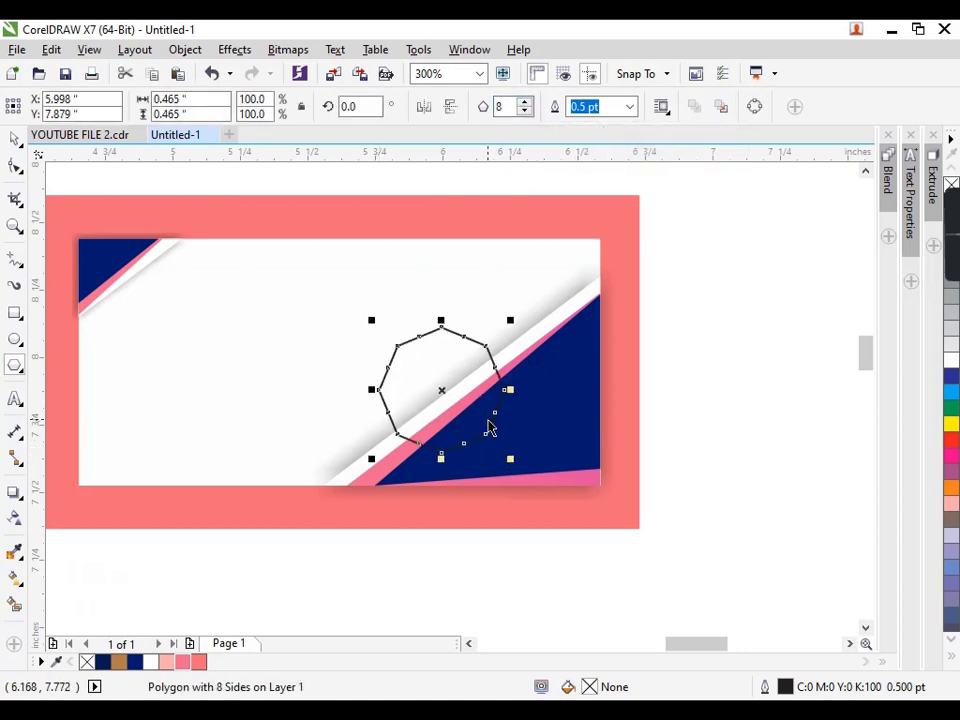
Enlarge the octagon to about 0.611 by 0.611 inches and center it over the diagonal stripe at about X 5.999, Y 7.943 inches.
key("space")
left_click_drag(444, 392, 454, 390)
left_click_drag(379, 319, 349, 306)
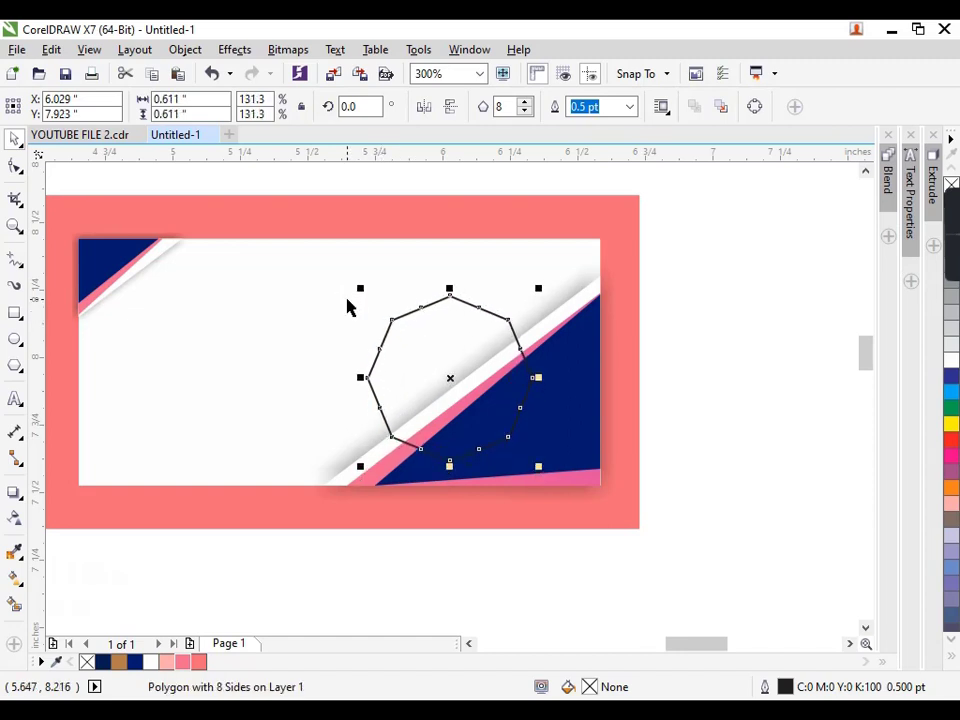
key("Up")
key("Up")
key("Left")
key("Left")
key("Left")
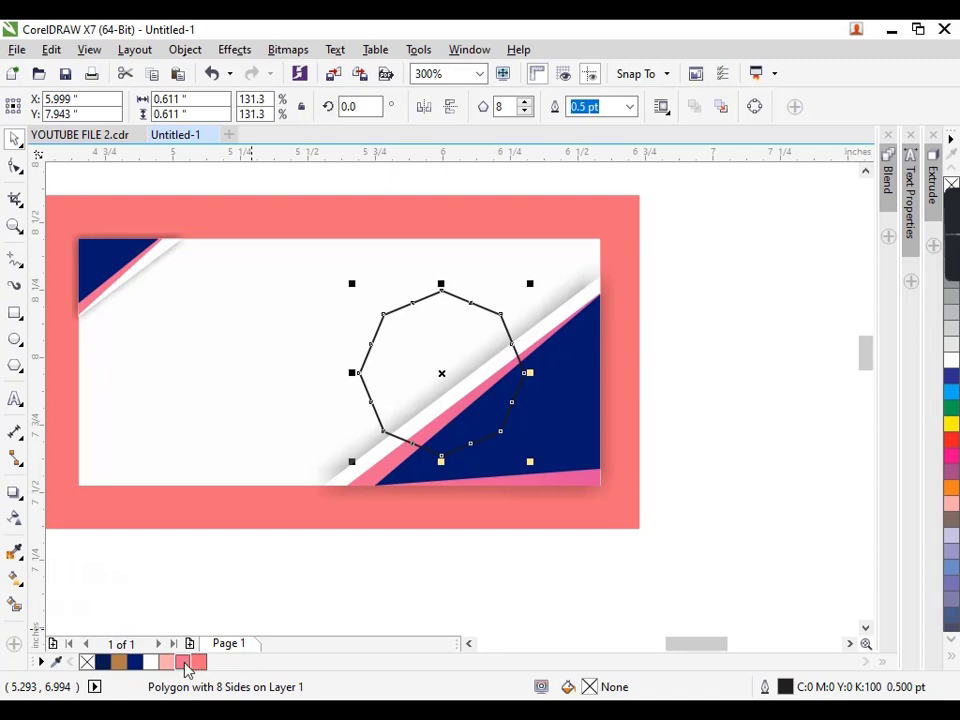
Give the octagon the deeper pink outline and add a concentric inner copy about 0.533 by 0.533 inches.
right_click(186, 662)
left_click(319, 514)
left_click(394, 347)
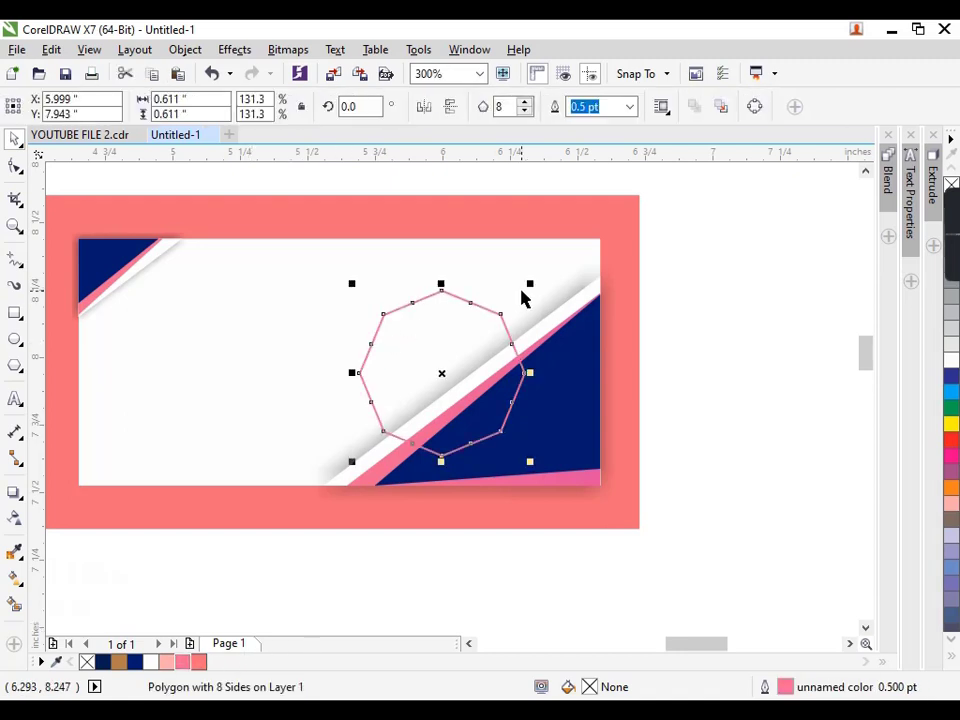
mouse_move(528, 285)
left_mouse_down()
mouse_move(516, 290)
mouse_move(536, 263)
left_mouse_up()
scroll(498, 332, "up", 2)
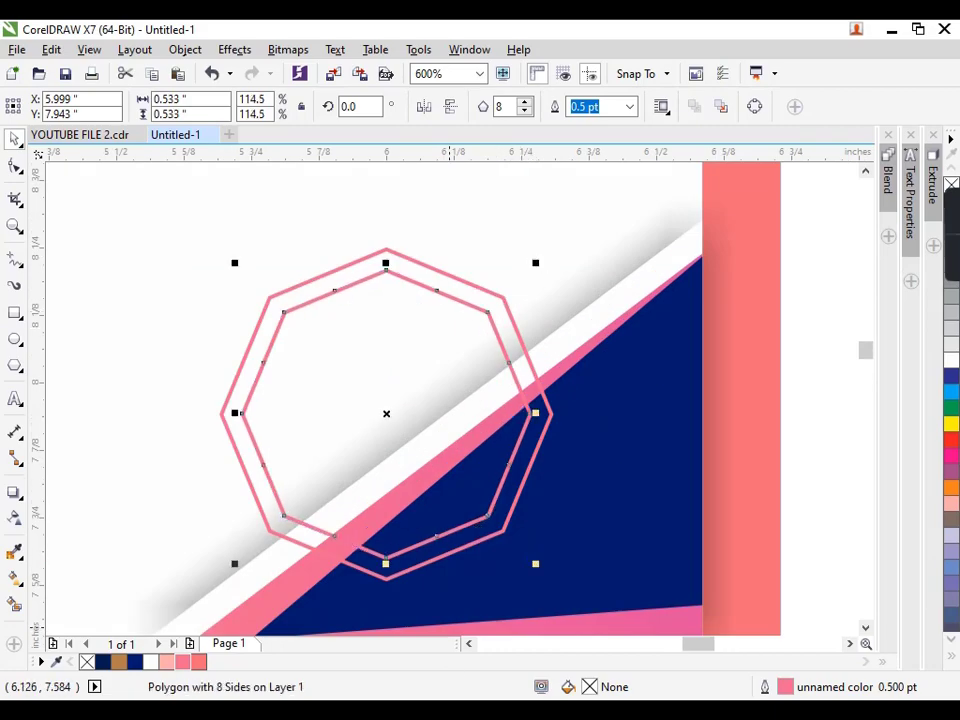
Import the photo magnet-me-315vPGsAFUk-unsplash from the Downloads folder into the drawing.
key("alt+Tab")
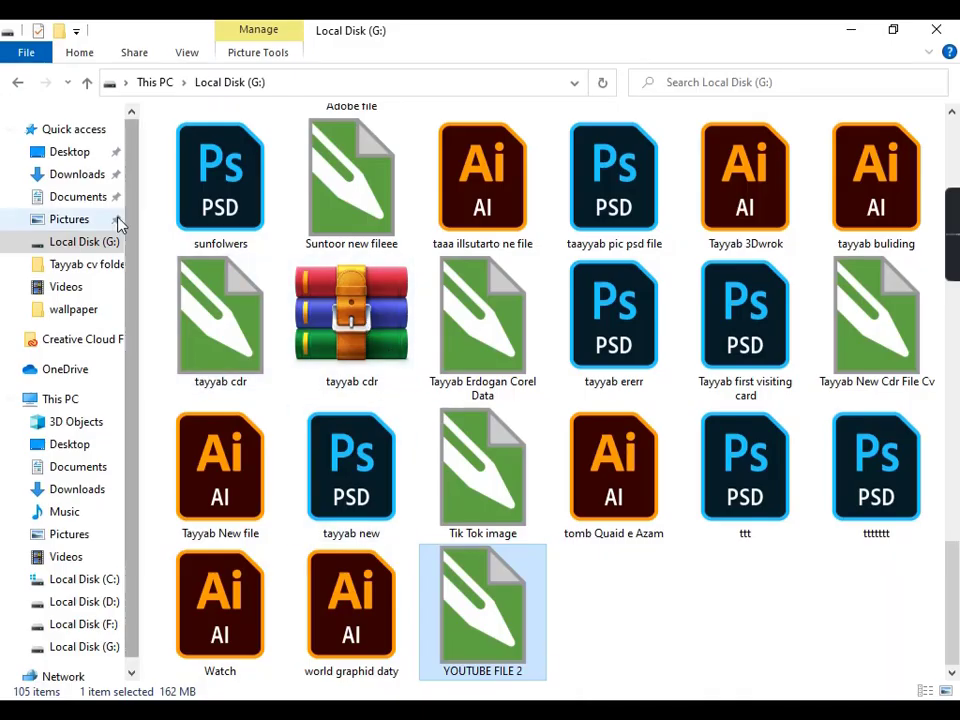
left_click(93, 175)
scroll(447, 340, "down", 6)
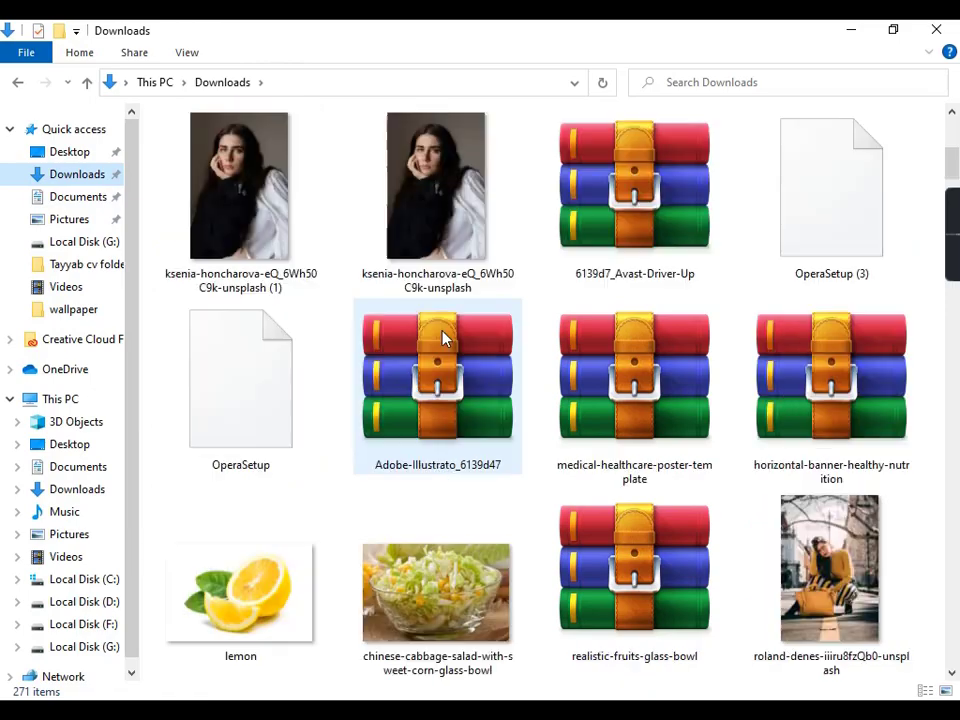
scroll(445, 338, "down", 5)
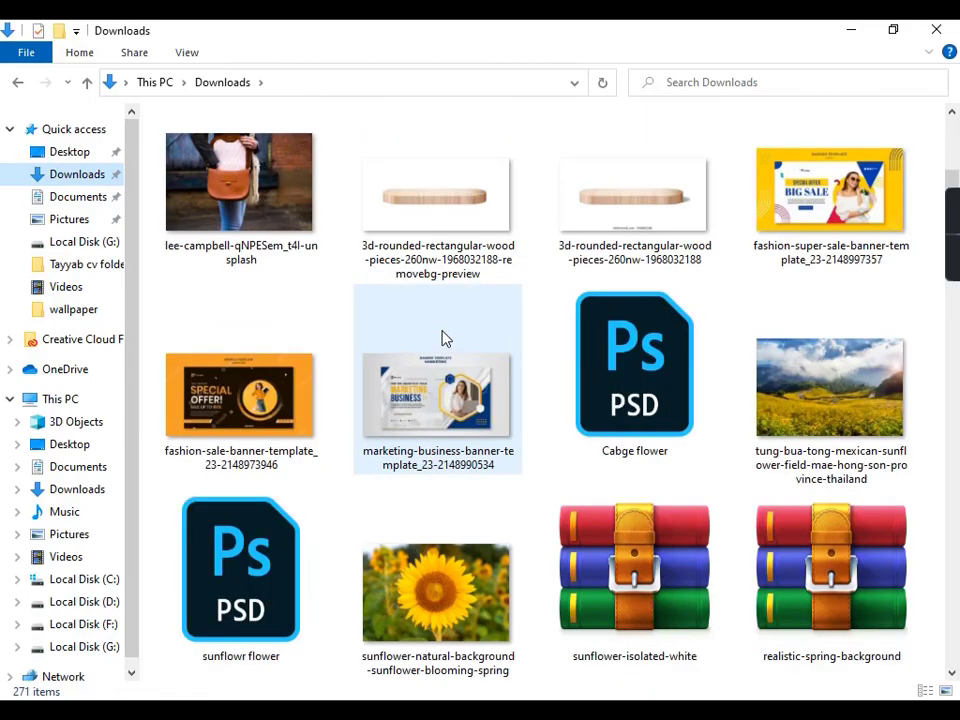
scroll(445, 338, "down", 5)
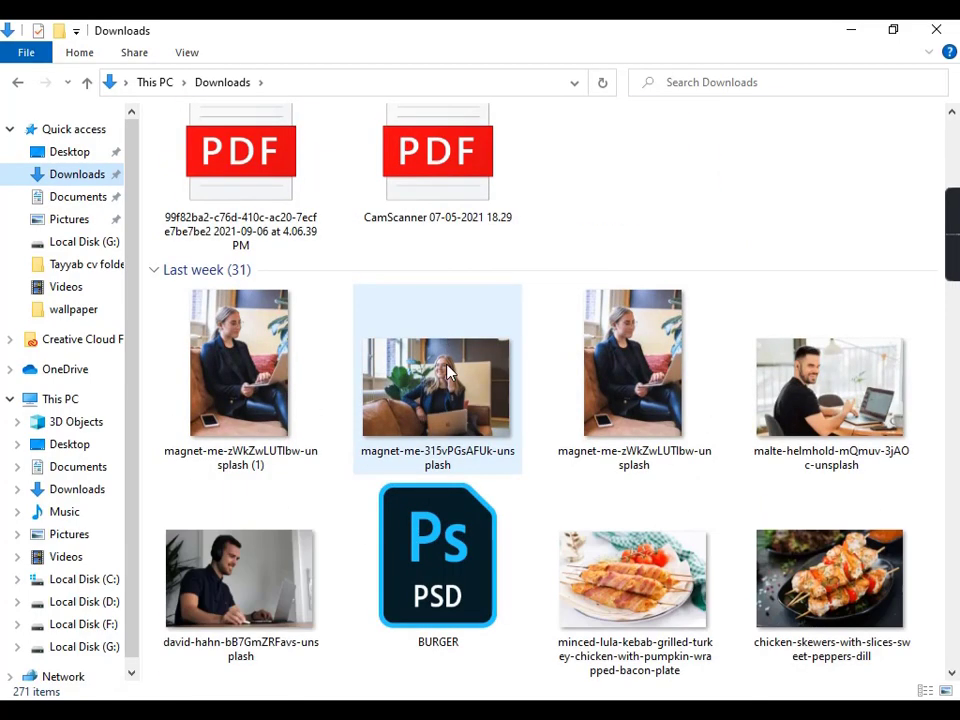
left_click_drag(441, 339, 810, 454)
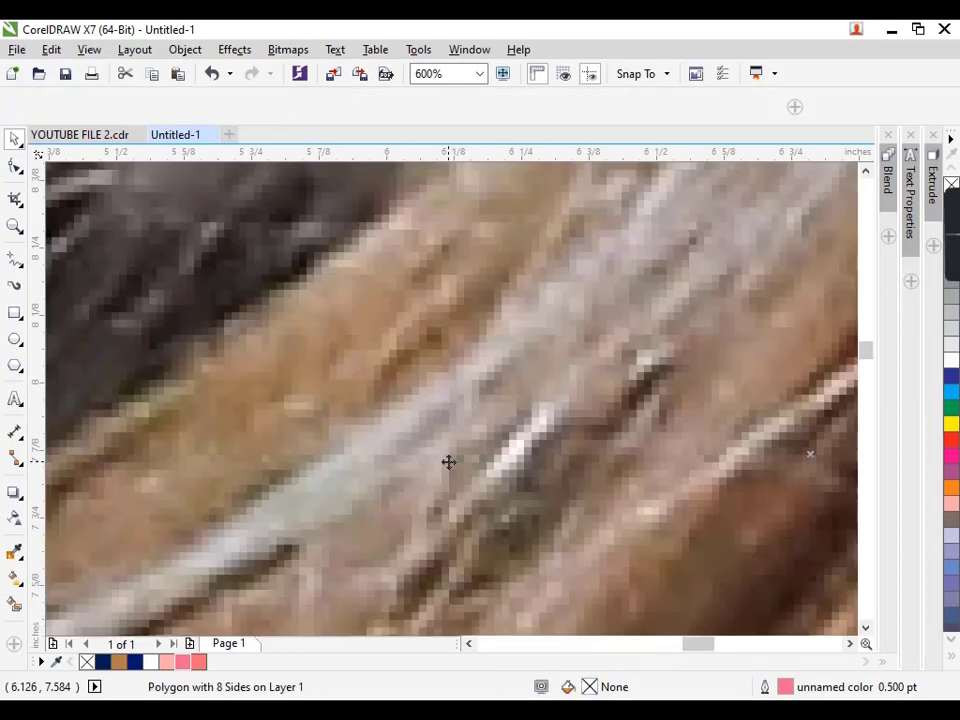
Shrink the imported photo to about 0.748 by 0.498 inches and place a copy over the banner's lower edge.
scroll(430, 439, "down", 10)
scroll(427, 424, "down", 4)
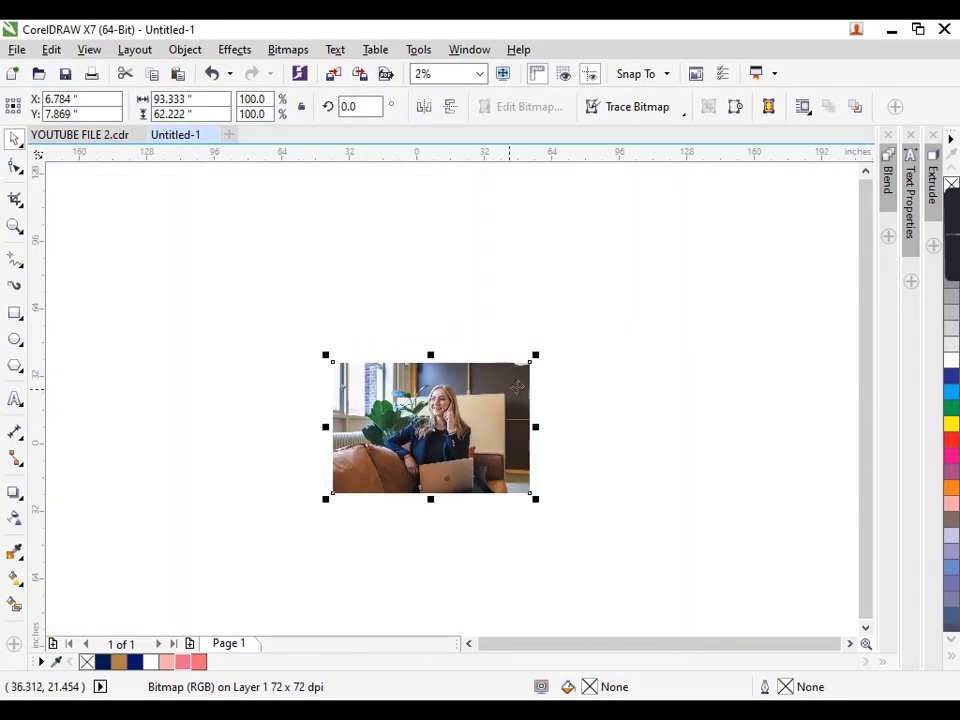
left_click_drag(536, 354, 447, 370)
key("ctrl+r")
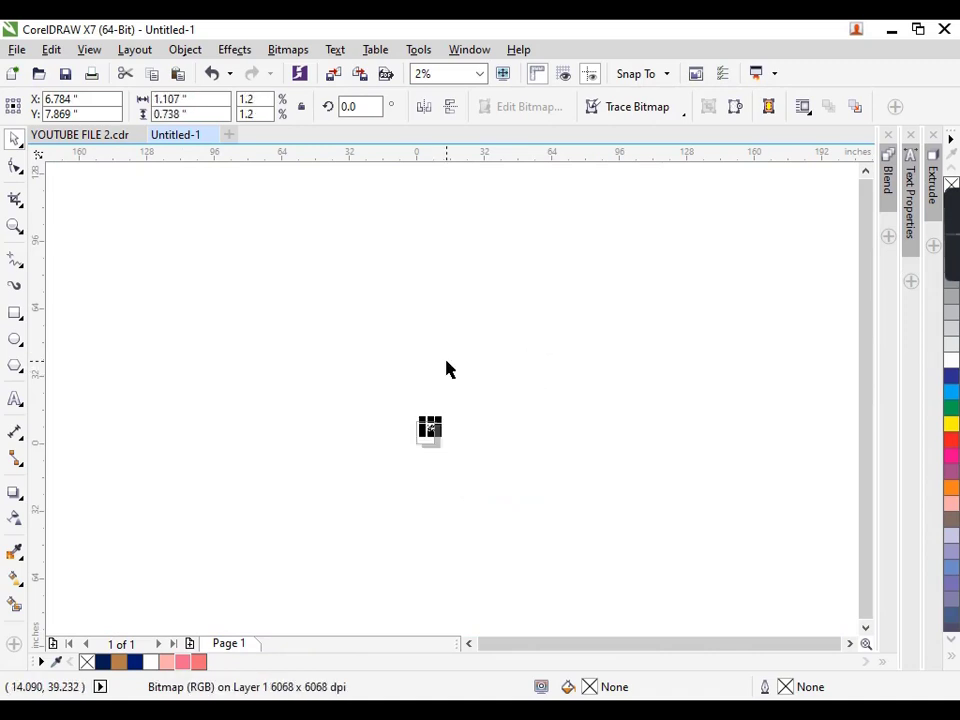
key("F4")
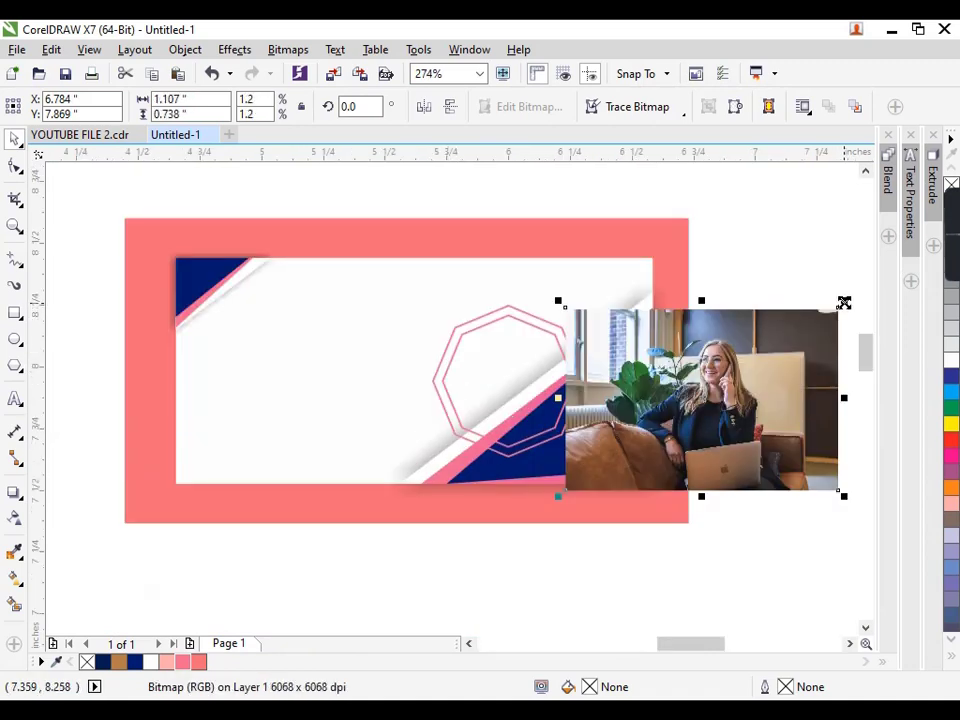
left_click_drag(844, 302, 797, 332)
left_click_drag(737, 377, 452, 523)
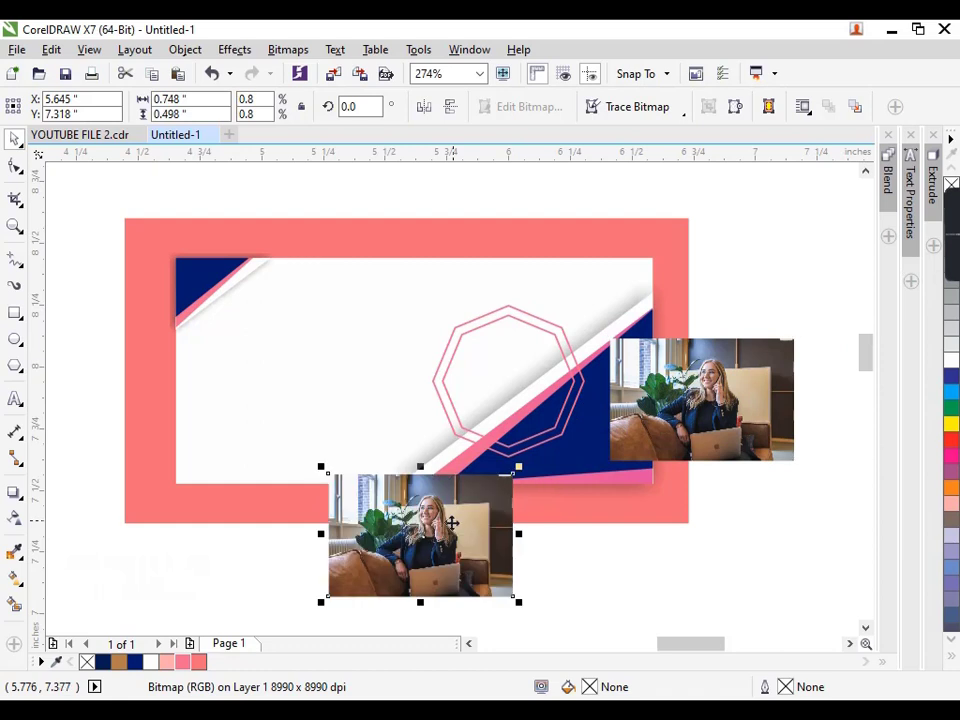
Apply a linear transparency to the lower photo copy so it fades out diagonally from its lower-left corner toward its center.
left_click(15, 517)
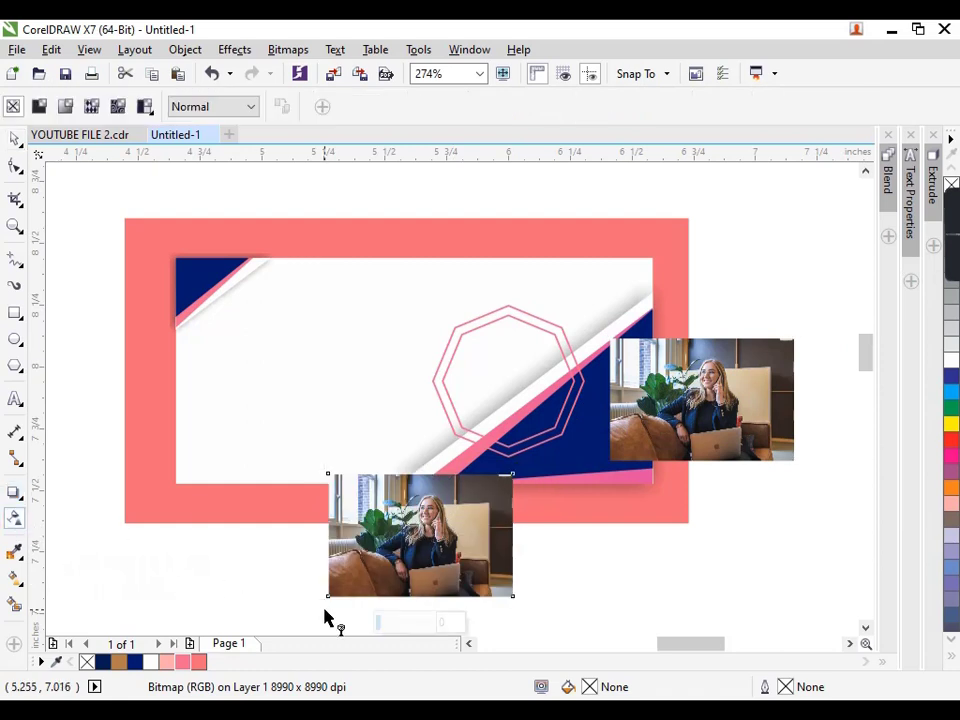
left_click_drag(324, 610, 428, 527)
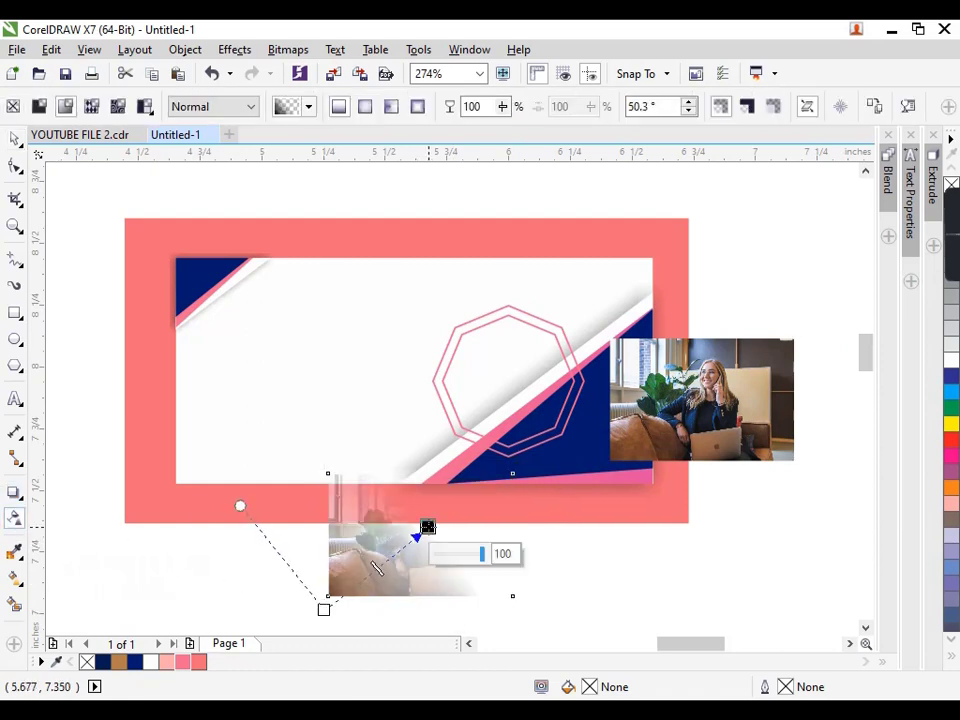
key("space")
PowerClip the opaque photo inside the inner octagon and enlarge it there to about 0.798 by 0.532 inches.
left_click(702, 386)
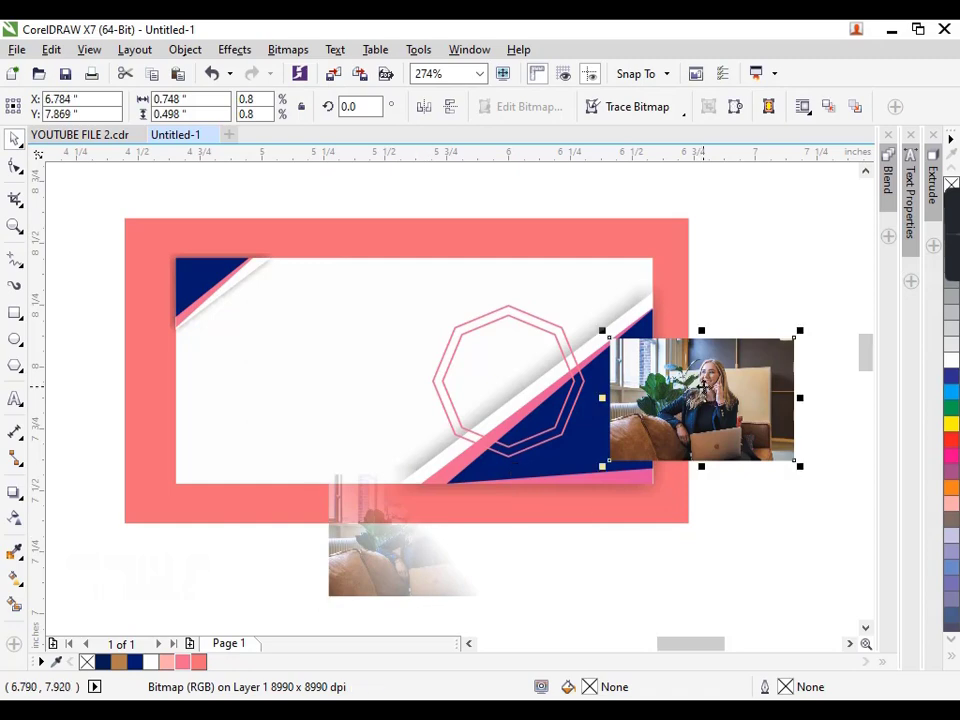
right_click(703, 387)
left_click(769, 179)
left_click(484, 393, "alt")
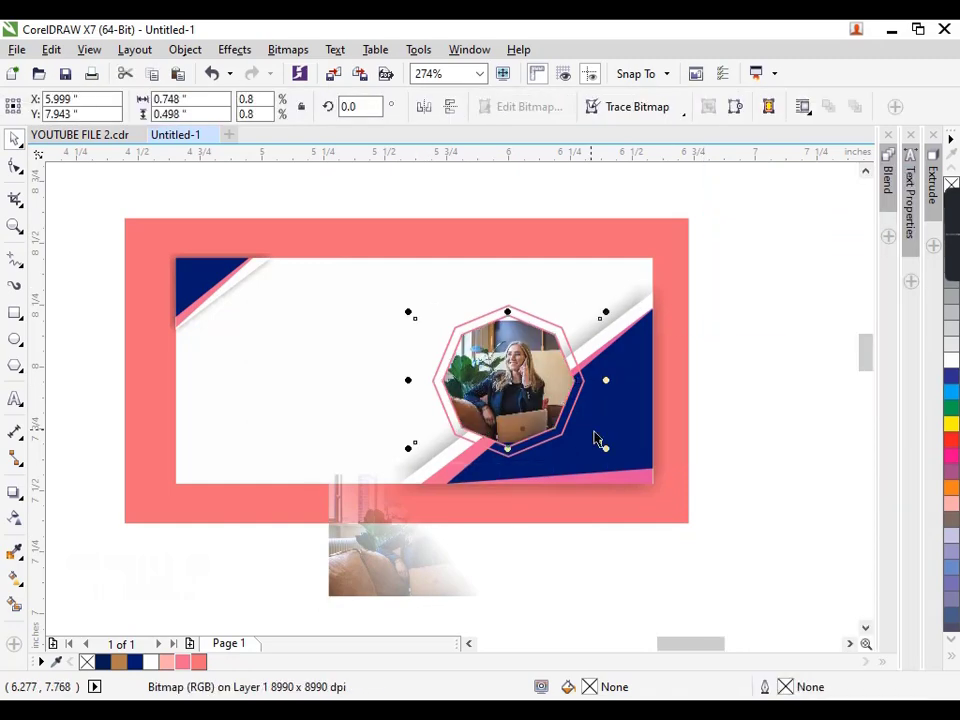
left_click_drag(606, 449, 618, 457)
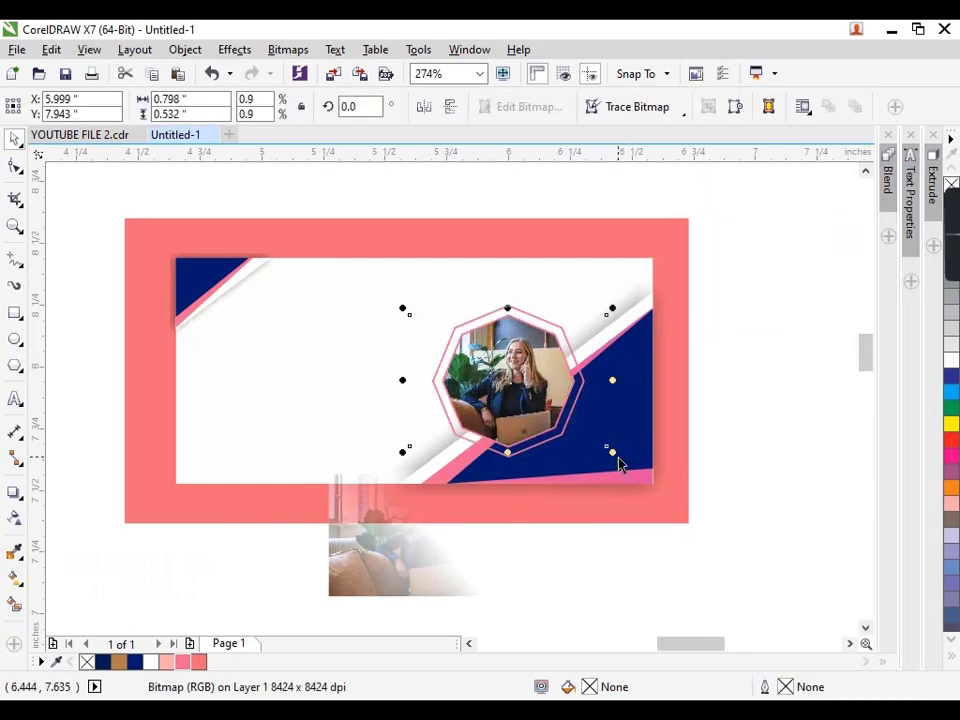
key("Escape")
Recolor the outer octagon's outline with a brown sampled from the sofa in the photo.
scroll(442, 383, "up", 1)
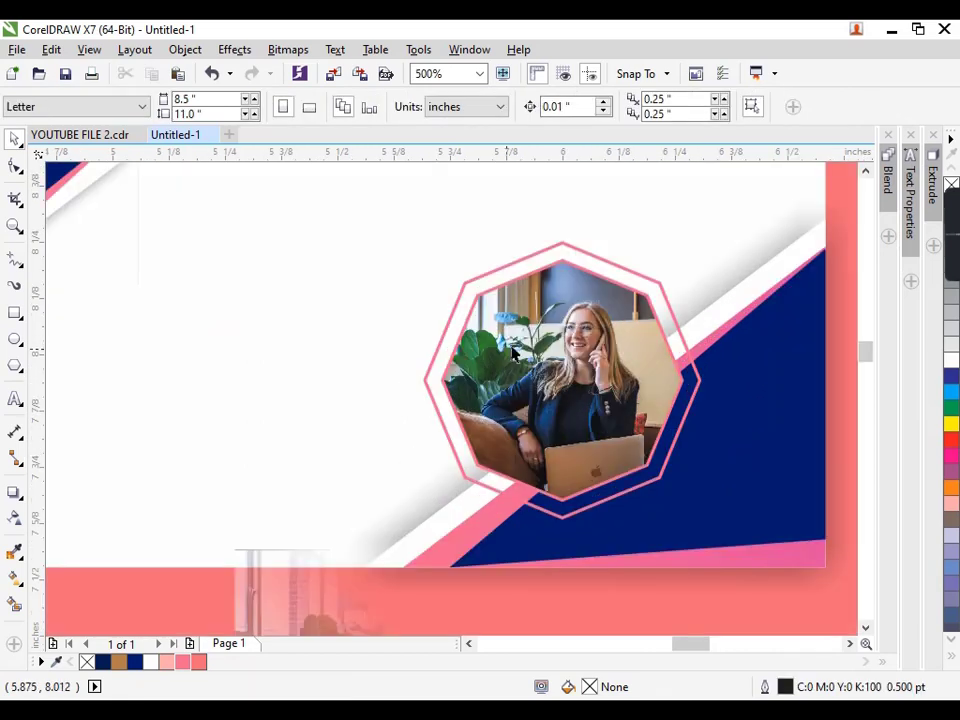
left_click(478, 282)
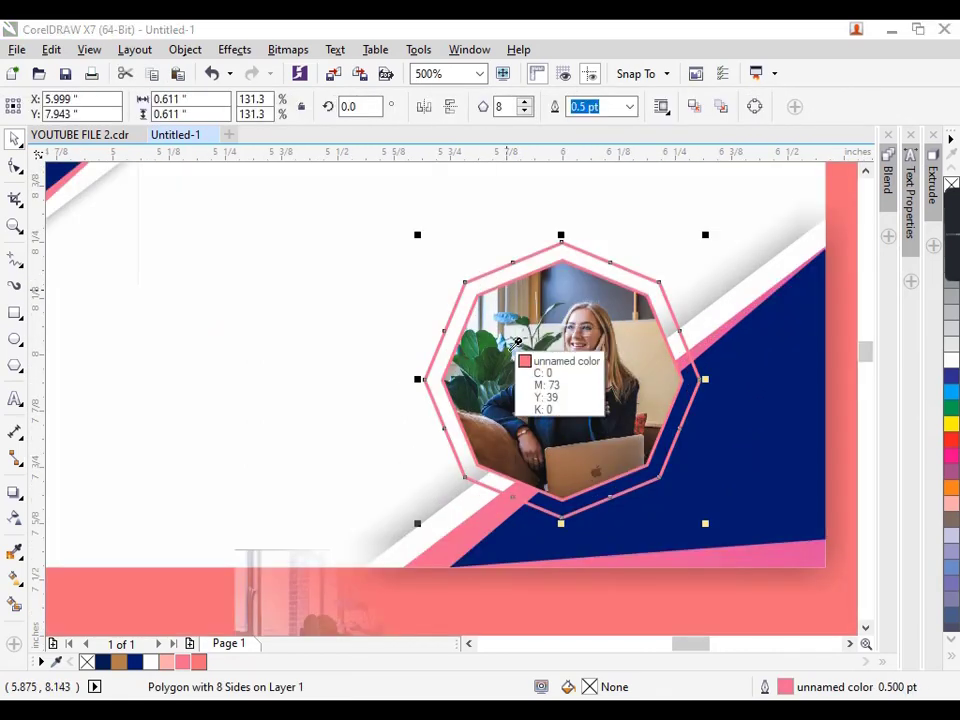
double_click(490, 447)
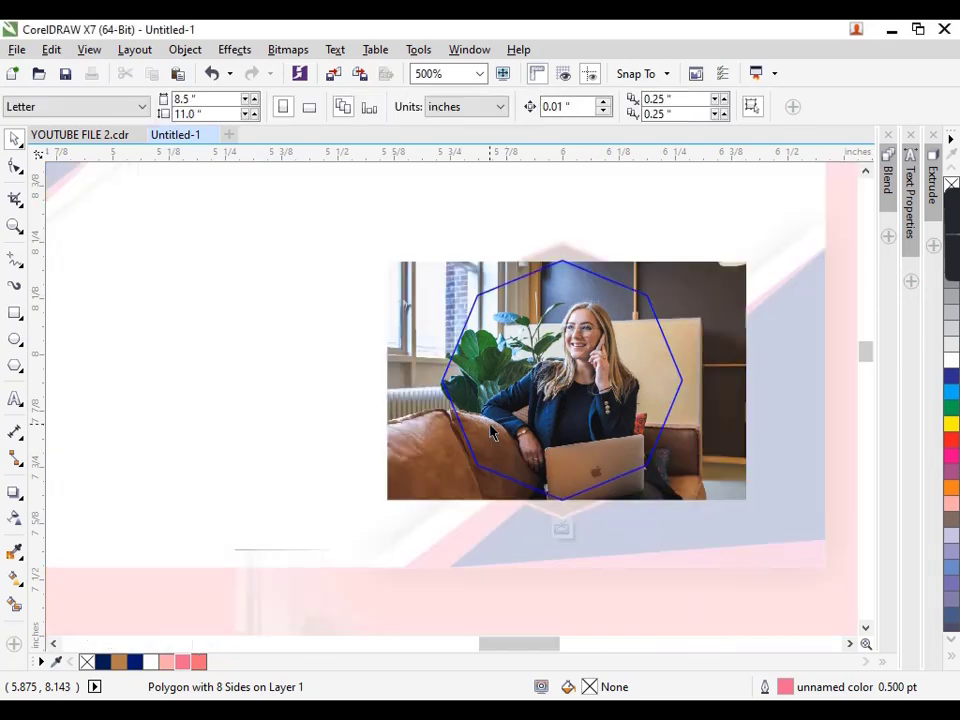
key("ctrl+z")
key("ctrl+z")
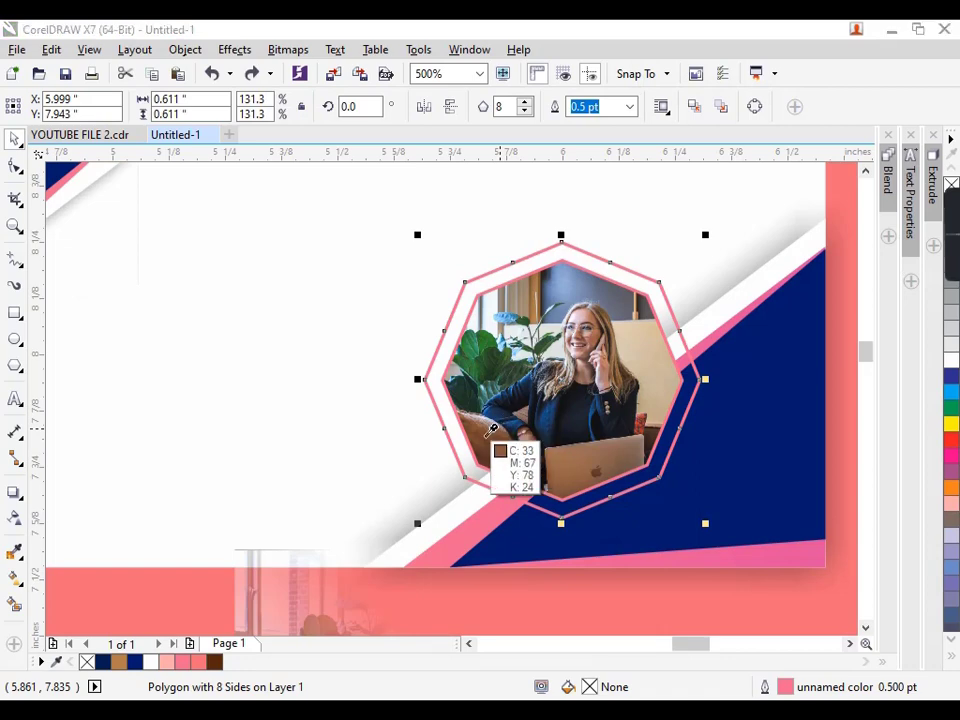
right_click(487, 436)
left_click(487, 434)
left_click(344, 301)
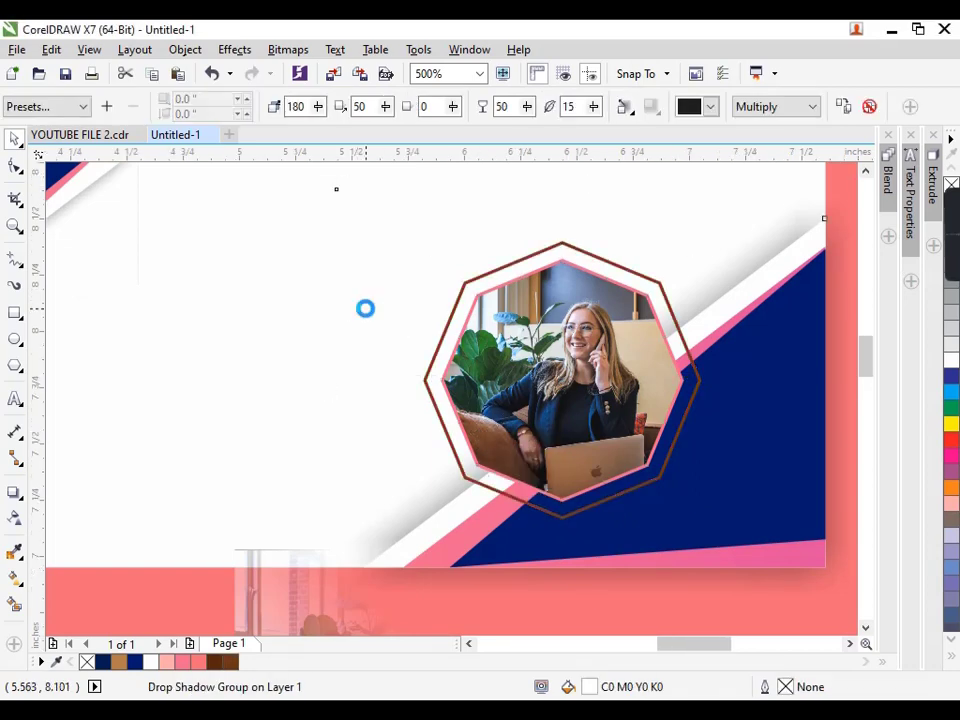
scroll(365, 308, "down", 1)
left_click(705, 334)
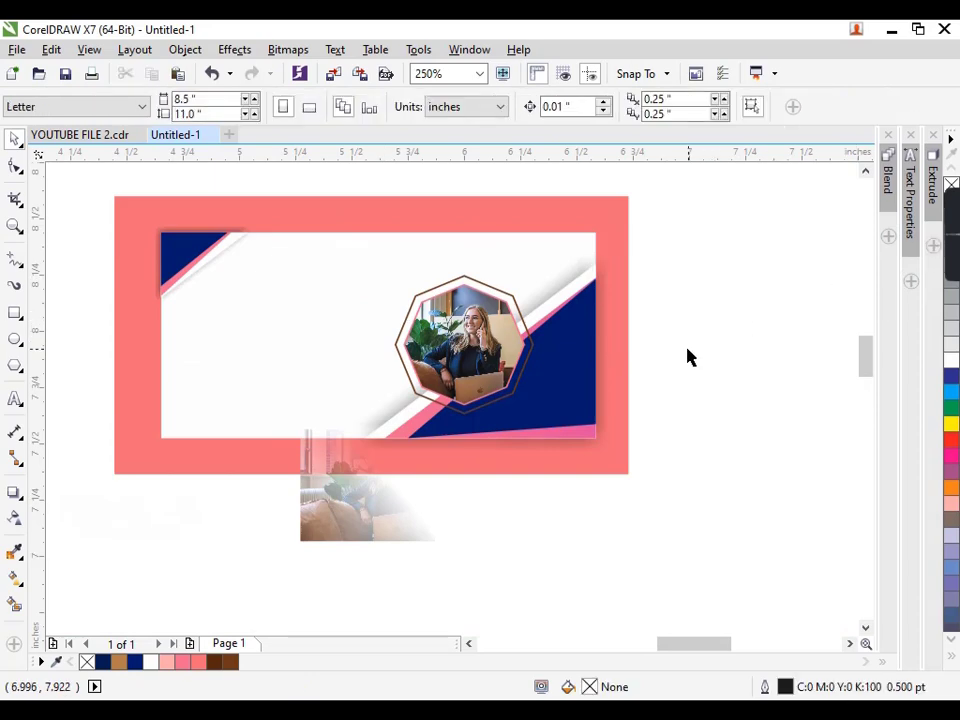
Try to PowerClip the faded photo inside the white rectangle from its position over the lower edge, and undo it.
scroll(688, 357, "up", 1)
left_click(499, 574)
right_click(507, 562)
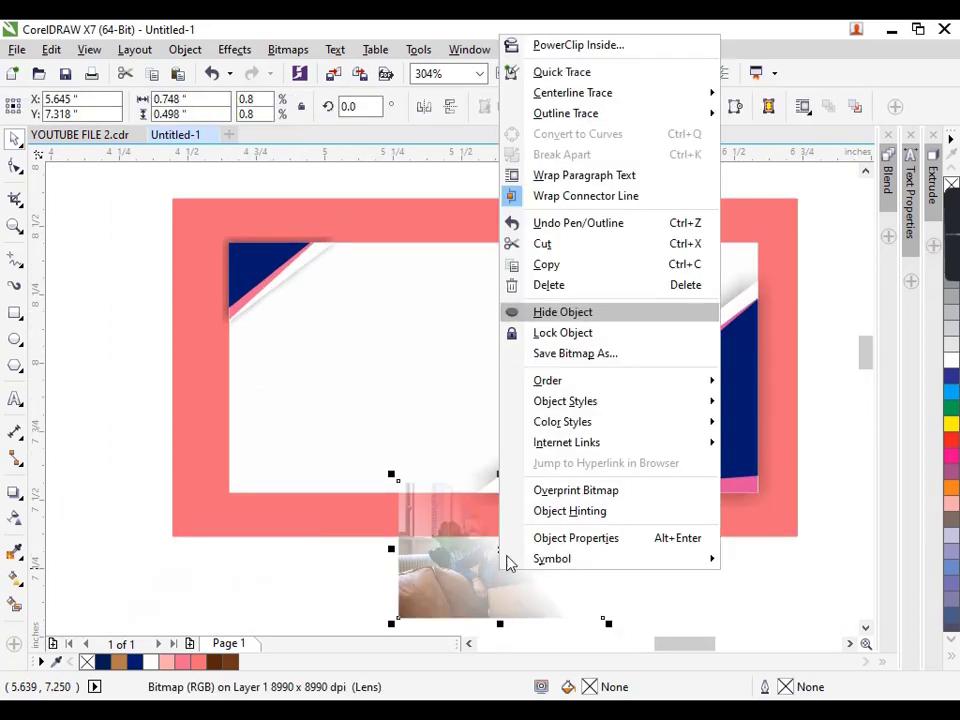
left_click(578, 46)
left_click(431, 328)
left_click(490, 500)
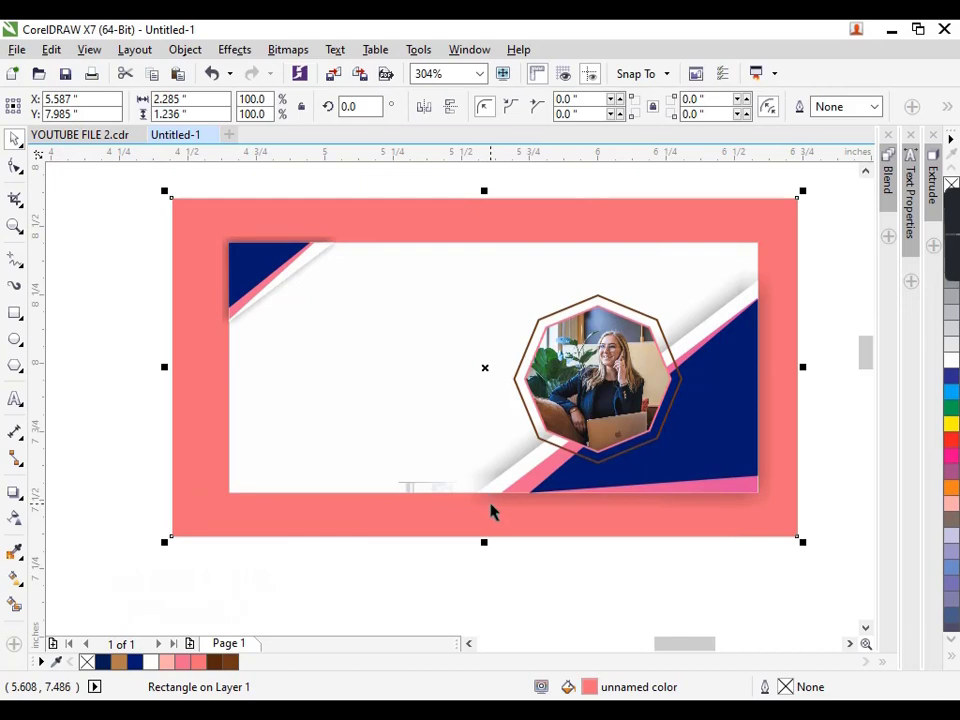
key("ctrl+z")
Move the faded photo onto the left half of the white rectangle and PowerClip it inside that rectangle.
left_click_drag(505, 566, 306, 403)
right_click(405, 469)
left_click(482, 176)
left_click(403, 436)
left_click(364, 467, "ctrl")
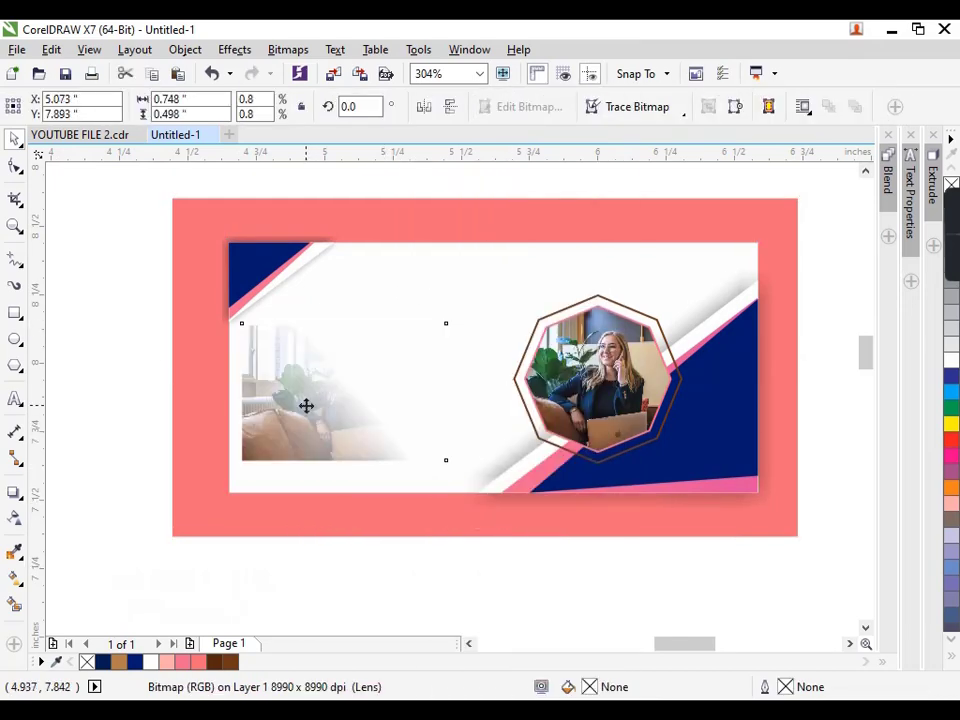
Enlarge the clipped faded photo to about 1.561 by 1.041 inches and shift it right to about X 5.361 inches.
left_click_drag(447, 460, 533, 537)
left_click(437, 401)
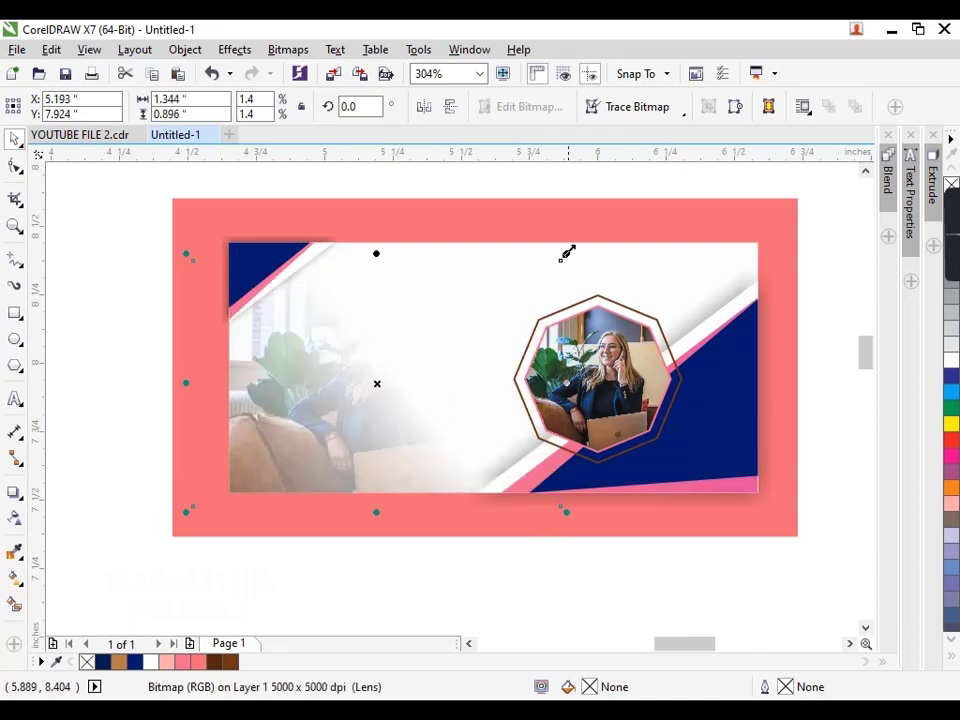
left_click_drag(570, 252, 627, 215)
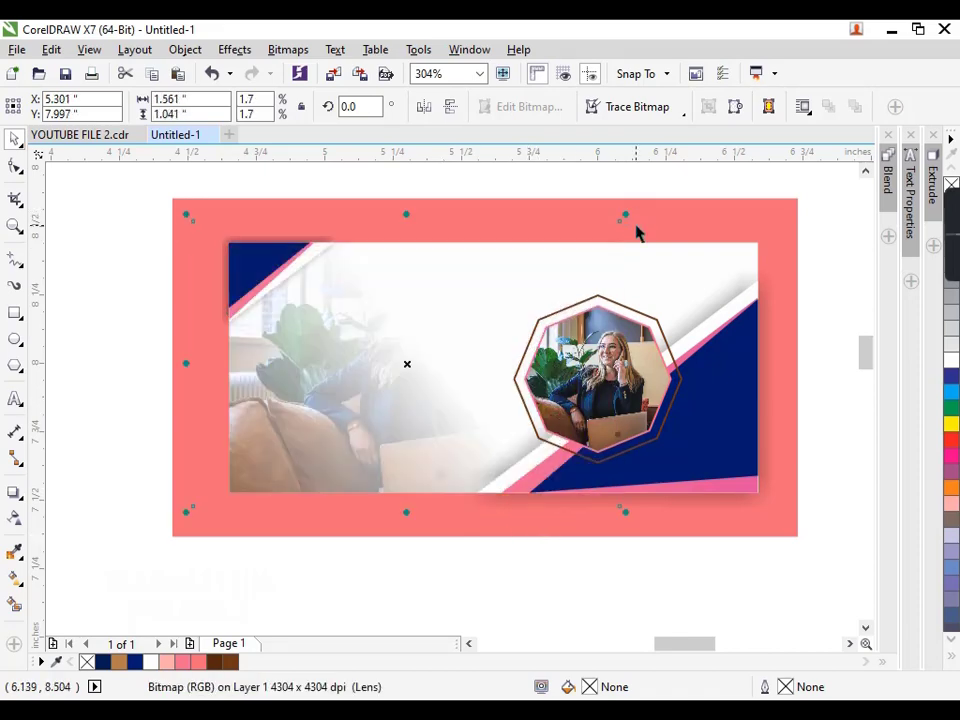
key("Right")
key("Right")
key("Right")
key("Right")
key("Right")
key("Right")
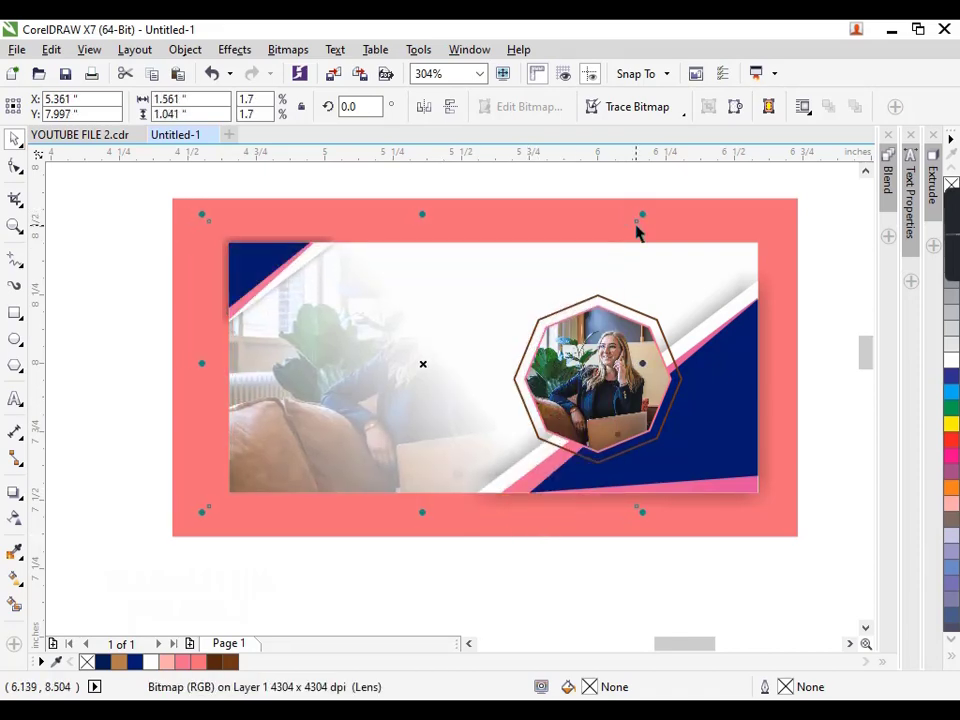
Move the white title text "BANNER TEMPLATE MARKEETING" onto the salmon border above the white rectangle.
left_click(412, 186)
scroll(324, 312, "down", 2)
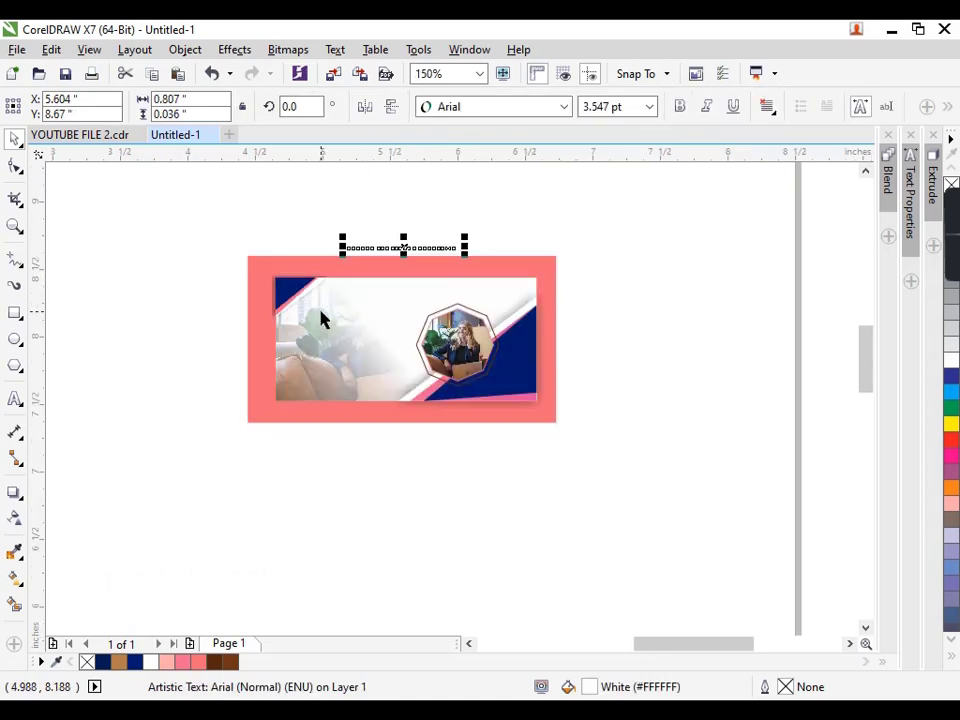
left_click(620, 348)
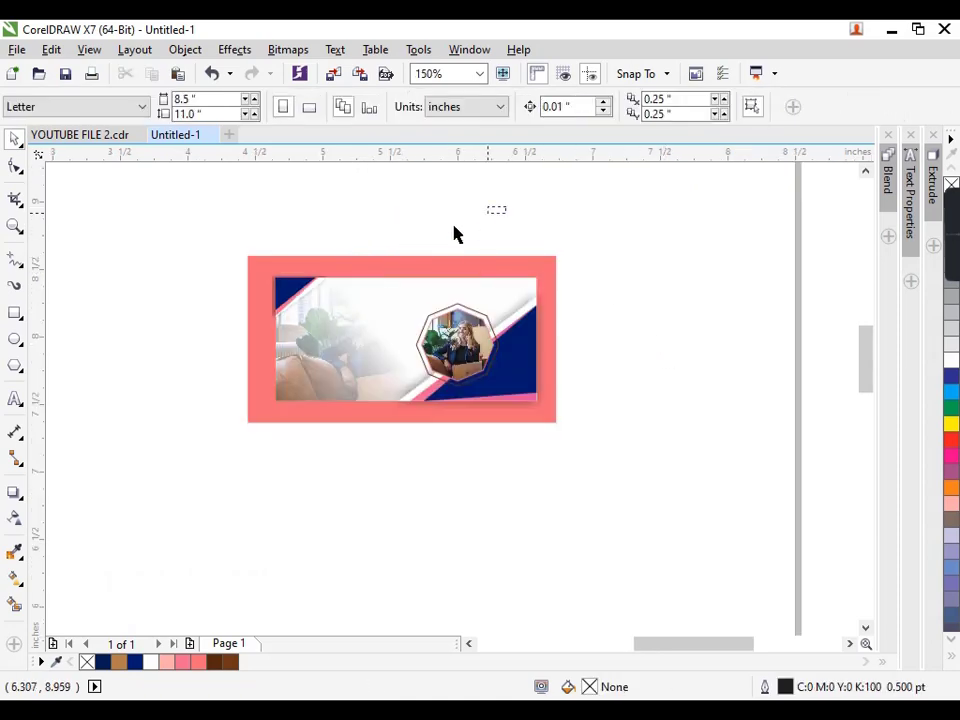
left_click(429, 251)
left_click_drag(429, 251, 416, 268)
left_click(628, 291)
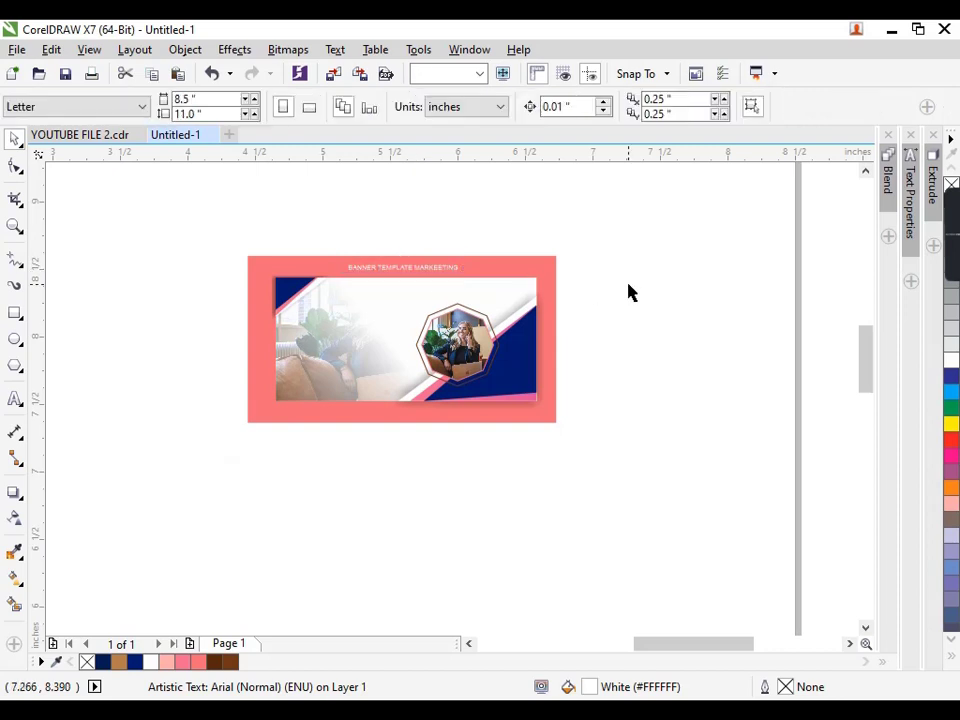
scroll(328, 327, "up", 2)
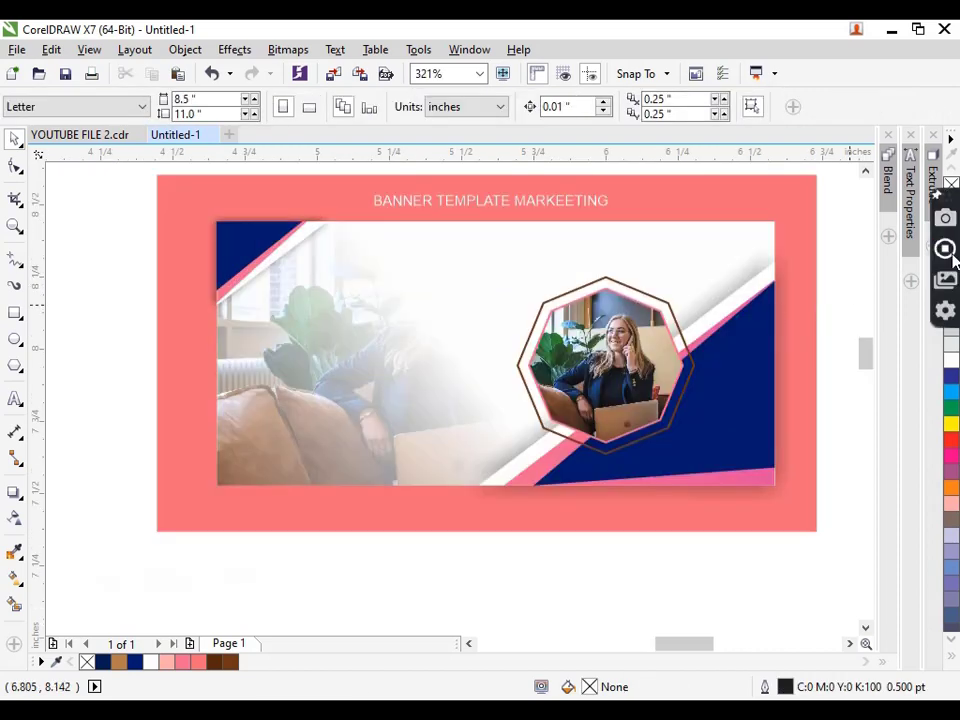
Move the three white headline text lines from below the banner onto the faded photo, beside the octagon.
scroll(257, 500, "down", 2)
left_click(323, 520)
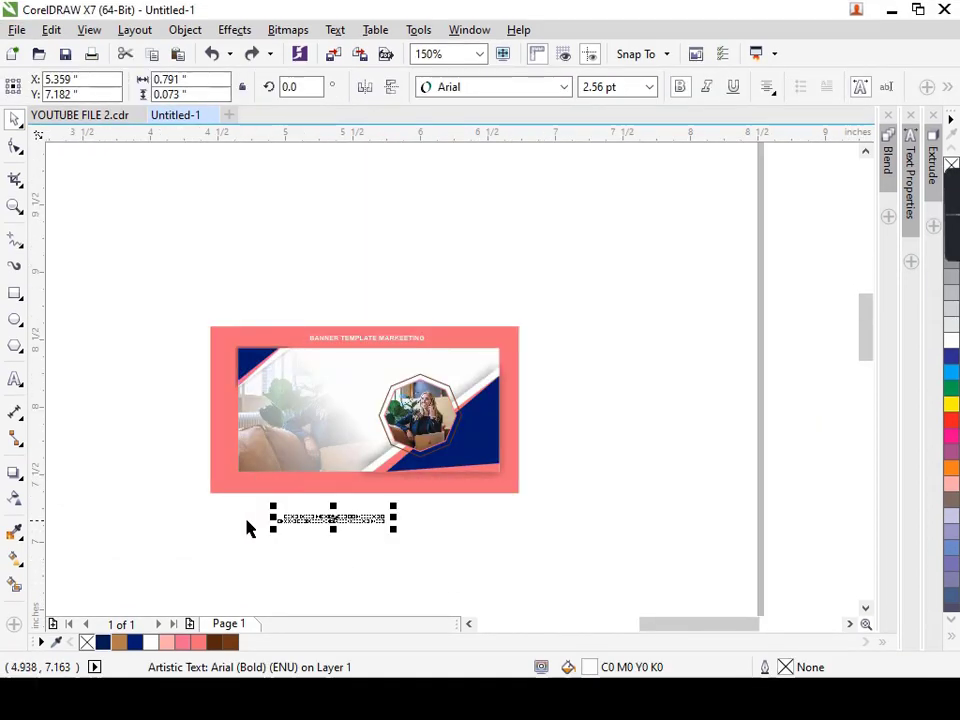
left_click(256, 519)
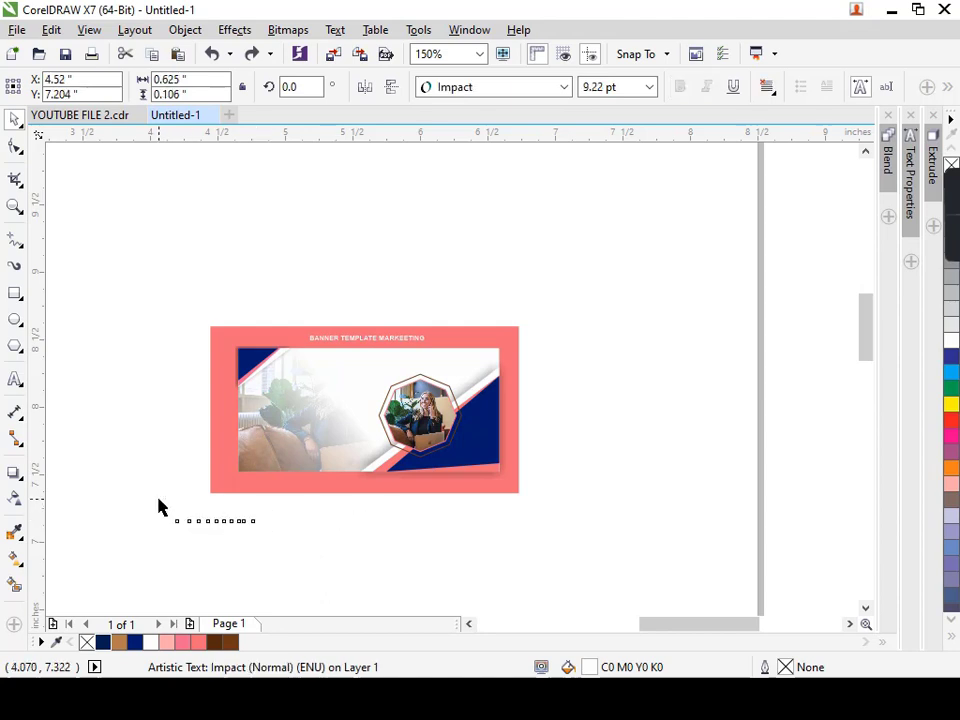
left_click_drag(148, 486, 287, 557)
left_click_drag(231, 523, 315, 396)
Fill the three headline lines with navy, and recolor the "BUSINESS" line salmon.
scroll(310, 380, "up", 2)
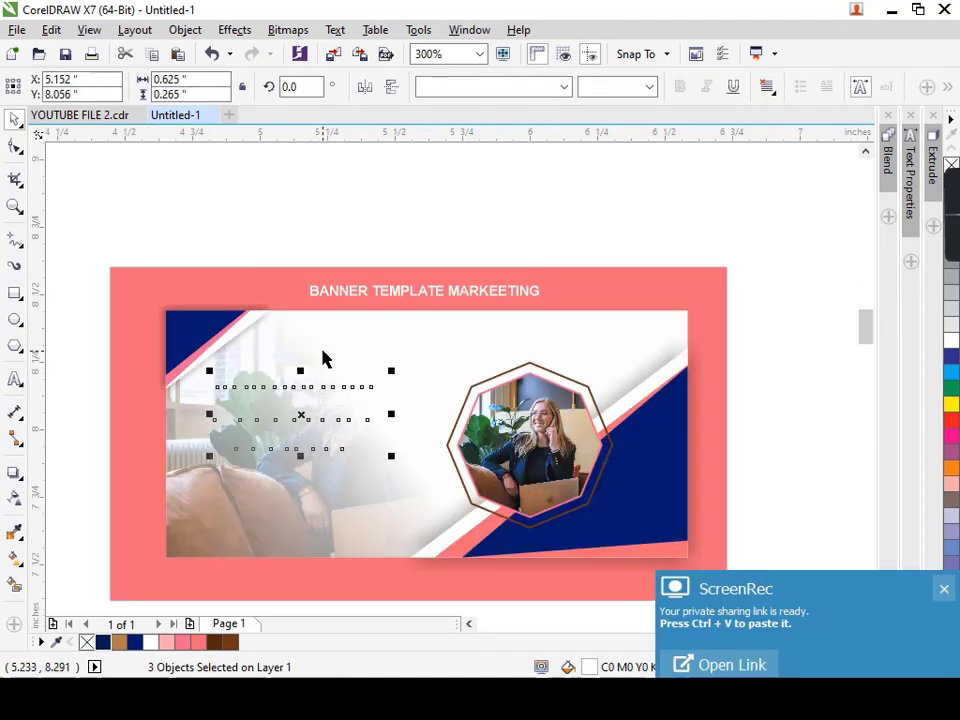
left_click(130, 643)
left_click_drag(418, 484, 198, 430)
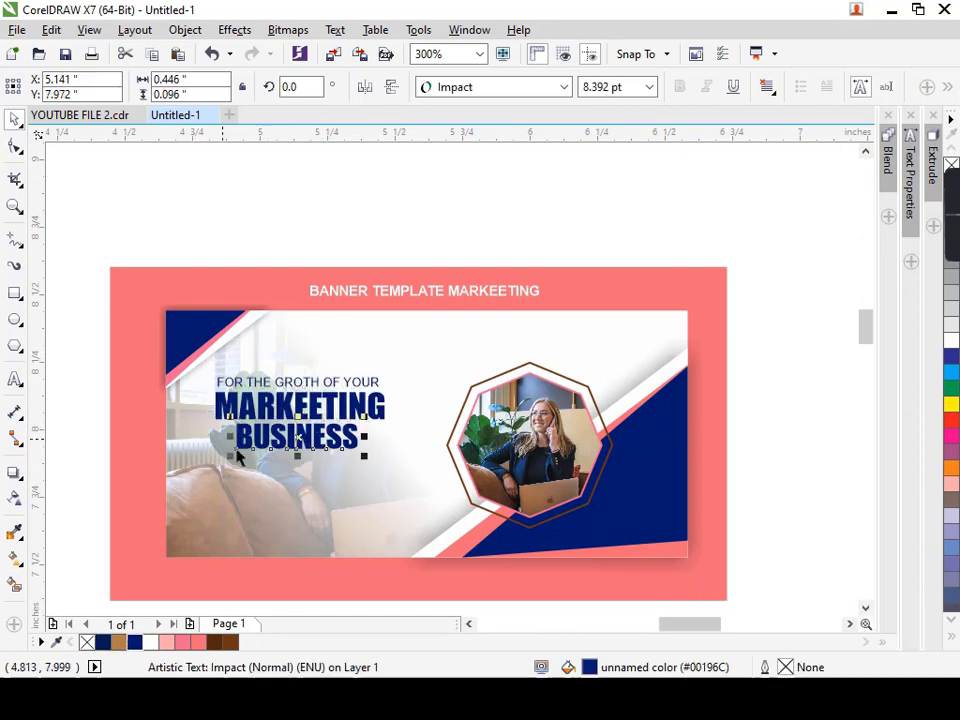
left_click(286, 561)
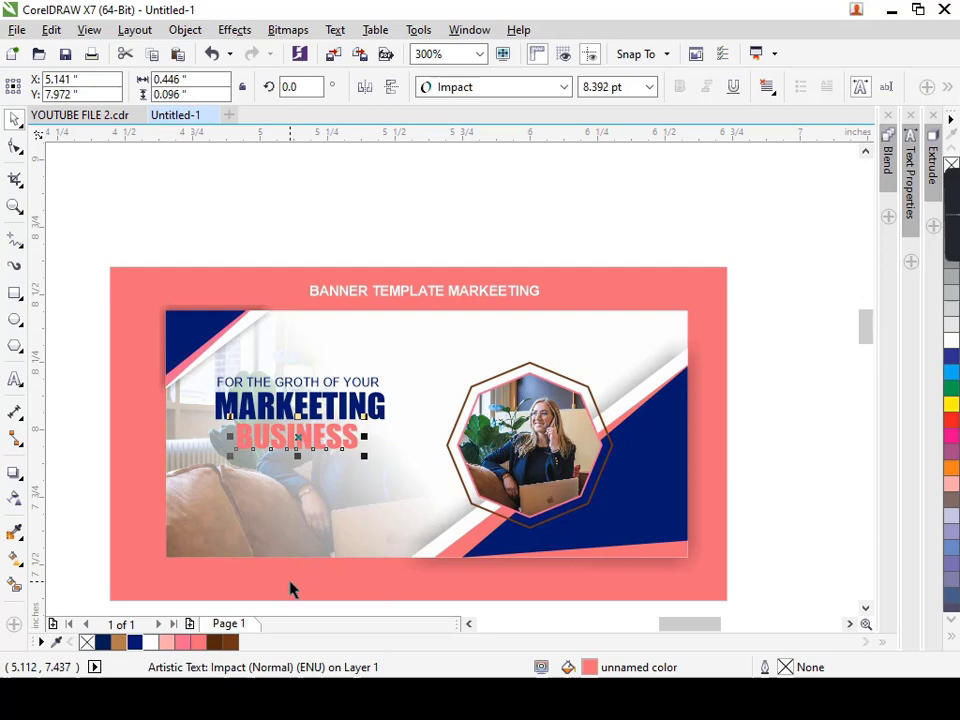
Fill the "FOR THE GROTH OF YOUR" line with black and nudge the three headline lines up slightly.
left_click(301, 384)
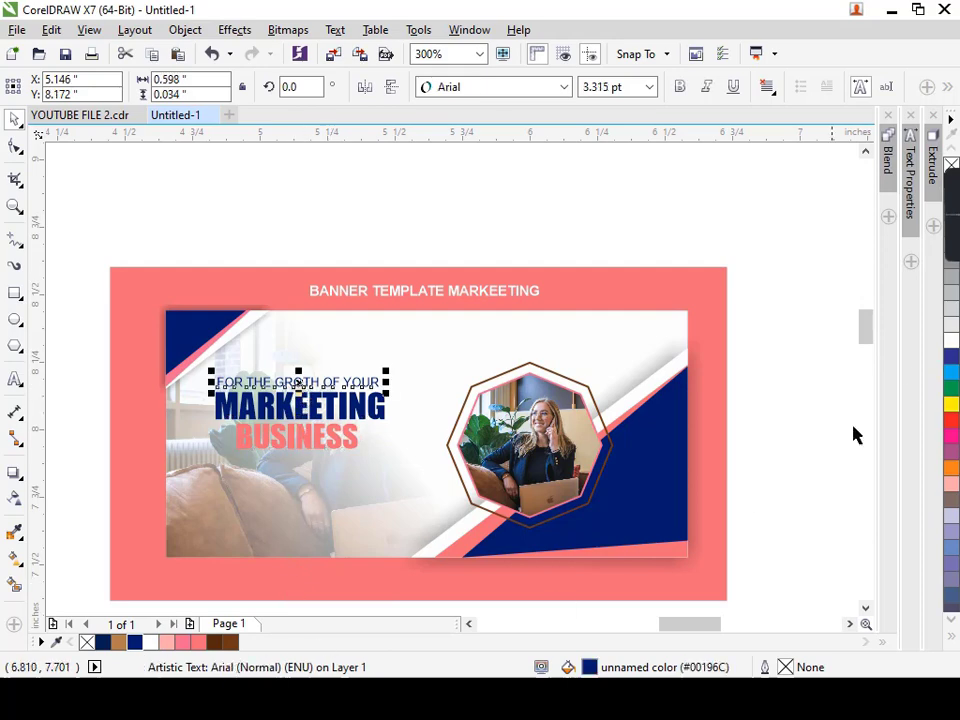
left_click(951, 640)
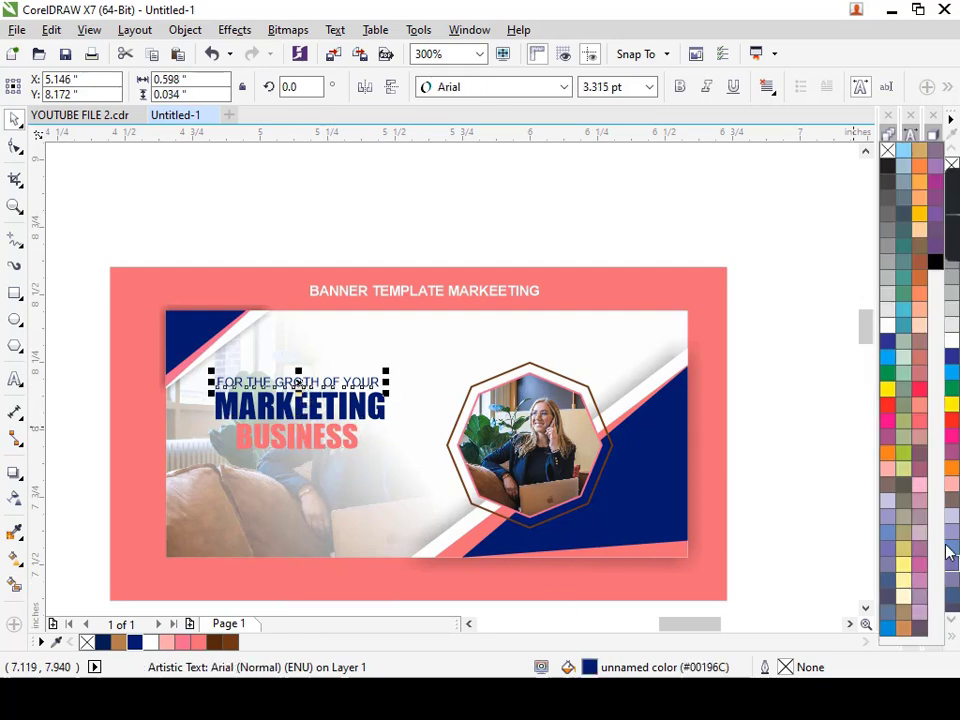
left_click(931, 258)
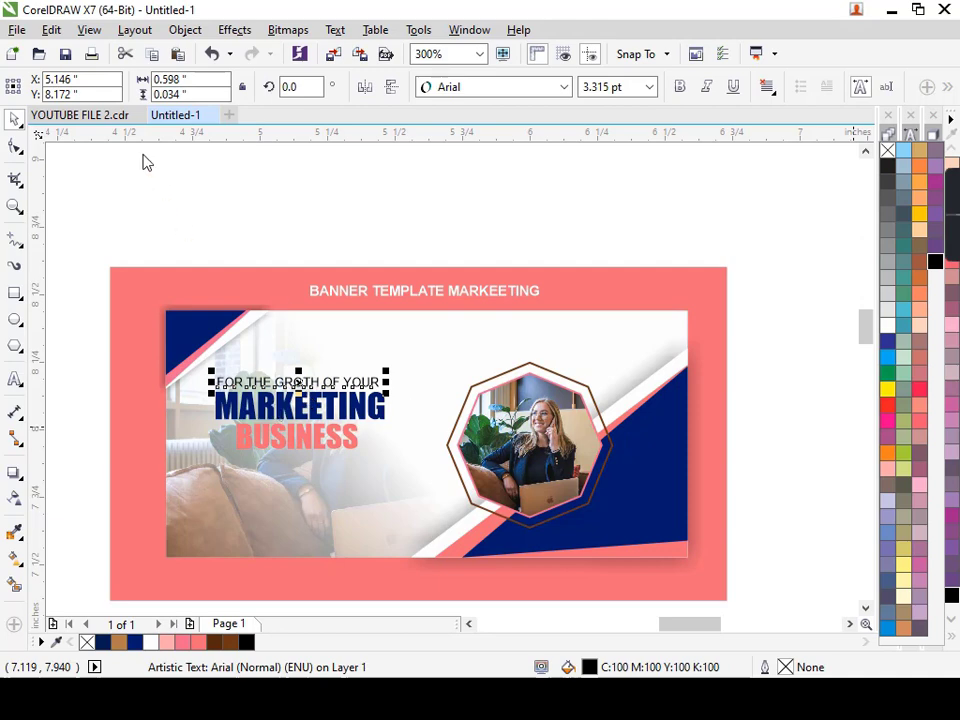
left_click_drag(420, 336, 205, 454)
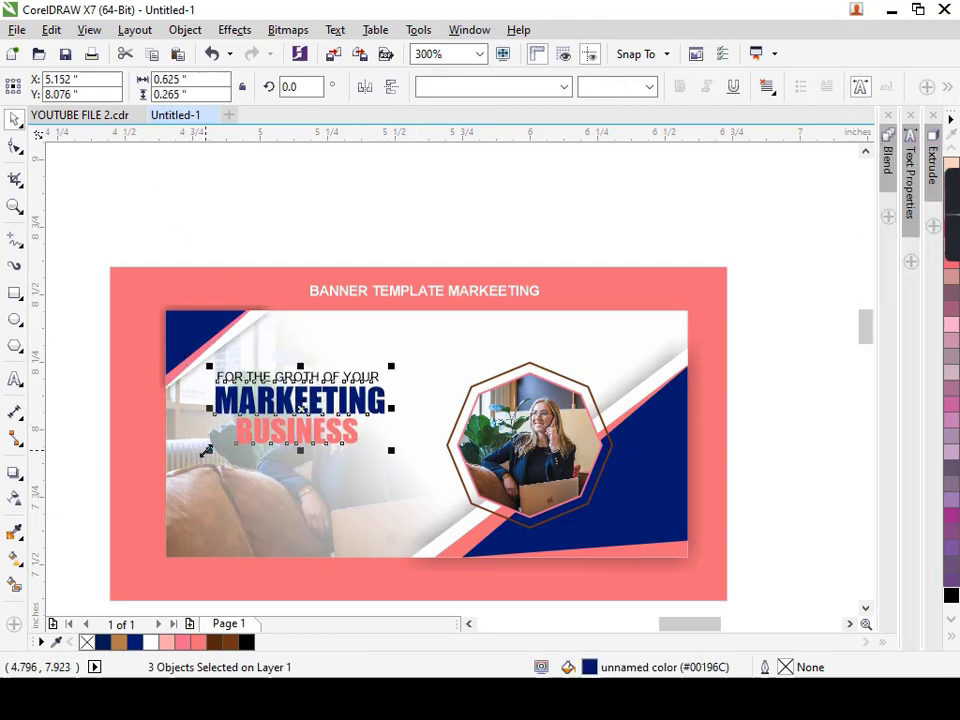
scroll(224, 380, "down", 2)
left_click(330, 513)
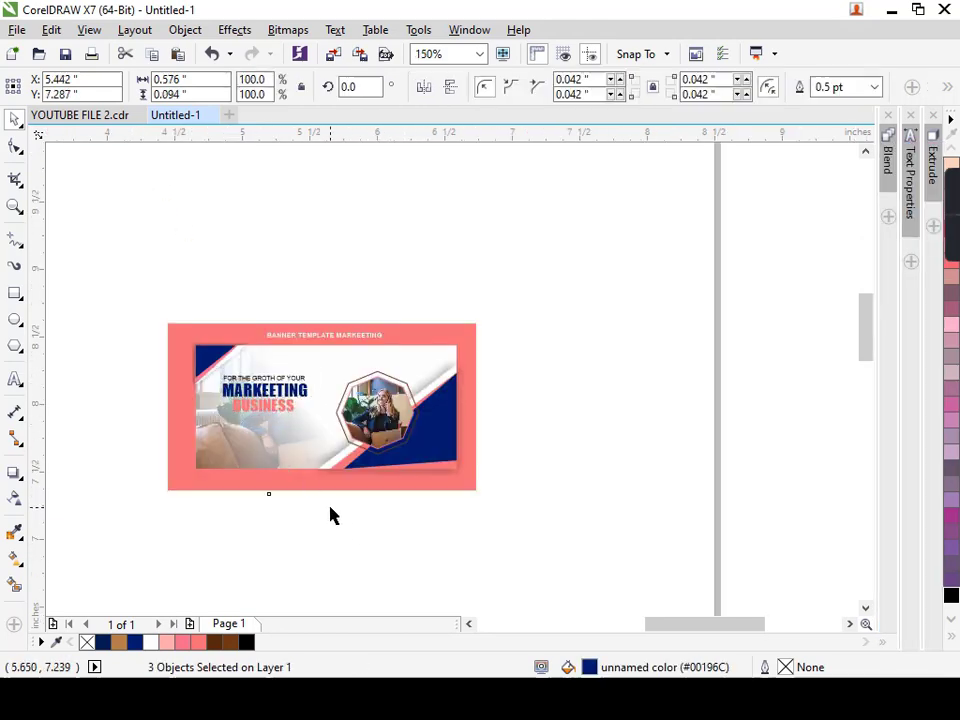
left_click_drag(307, 498, 269, 447)
key("ctrl+z")
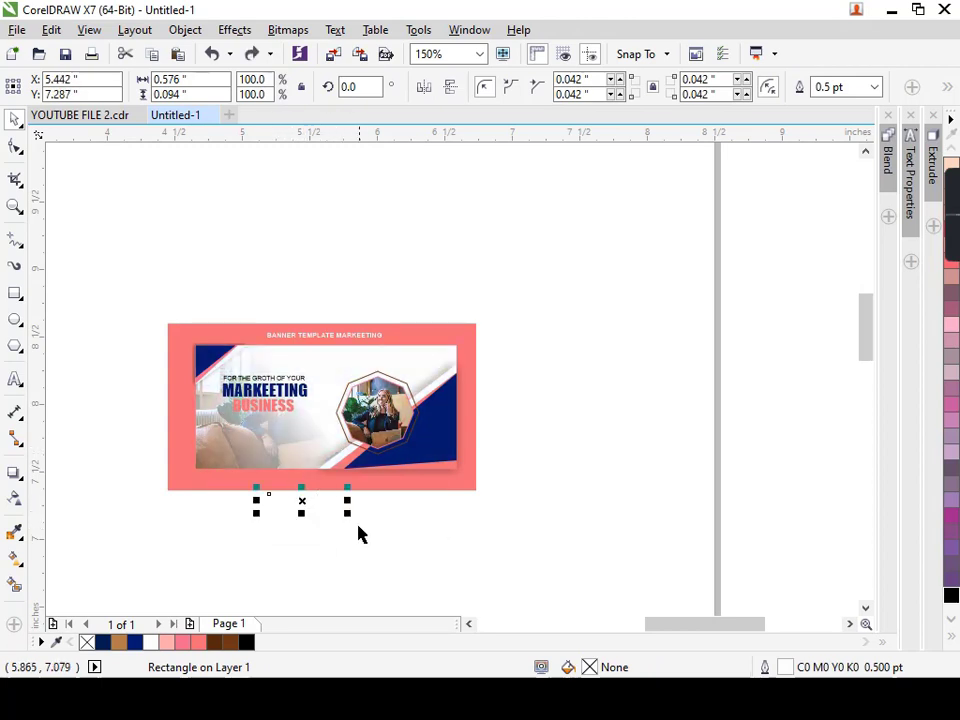
left_click_drag(347, 513, 262, 427)
key("ctrl+z")
scroll(270, 432, "up", 2)
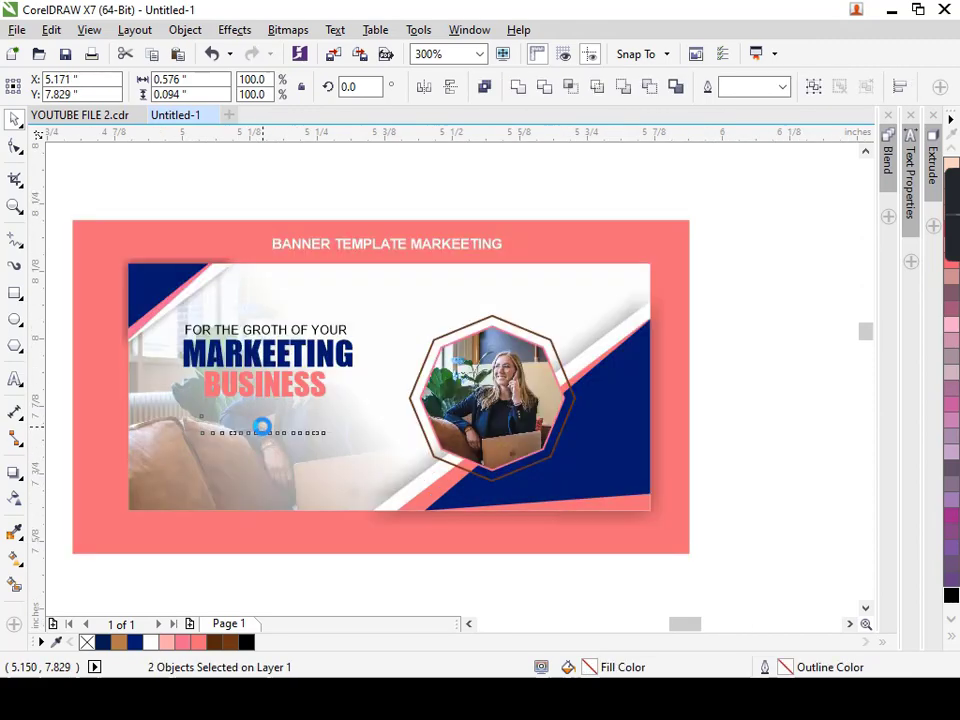
scroll(262, 427, "up", 1)
key("Down")
key("Down")
key("Down")
key("Down")
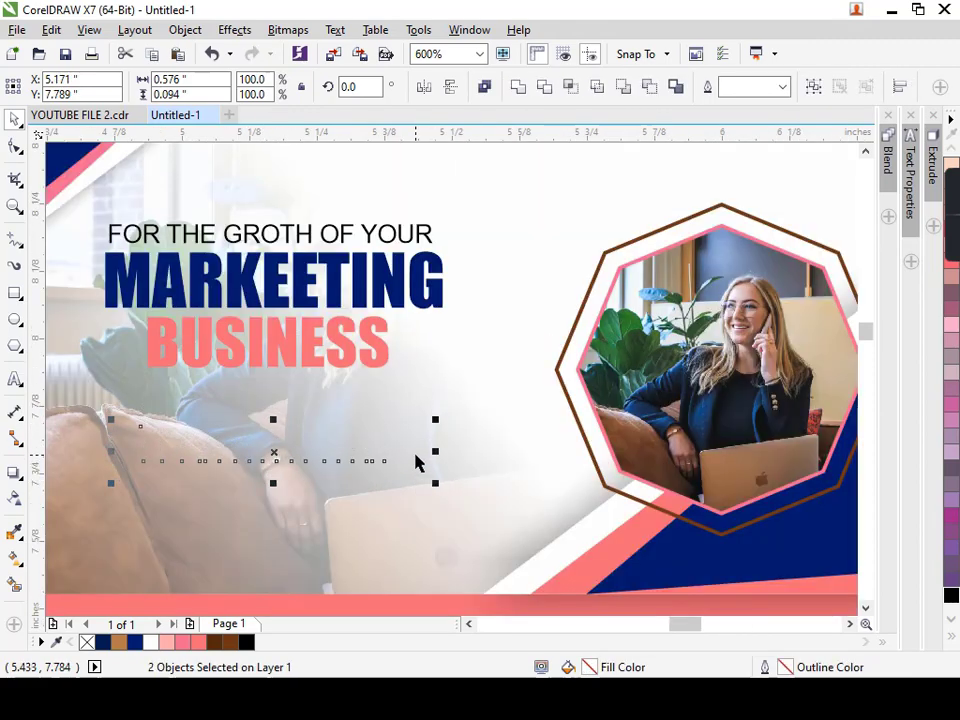
key("Left")
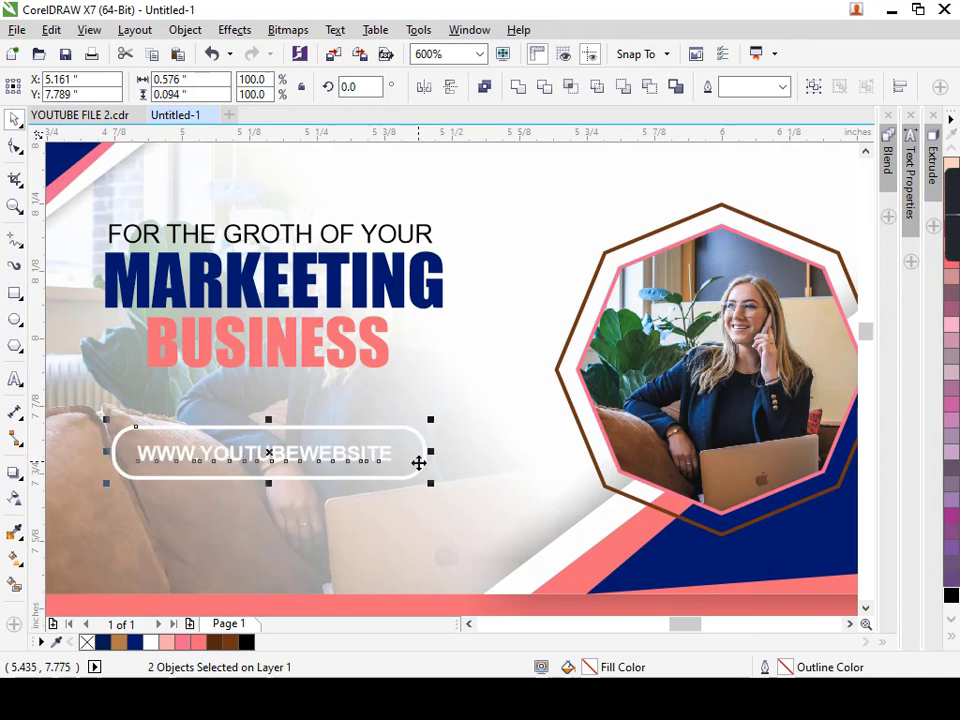
Shrink the website text and frame to about 0.497 by 0.081 inches and nudge them to about X 5.132, Y 7.755 inches.
scroll(418, 466, "down", 1)
left_click_drag(426, 480, 406, 490)
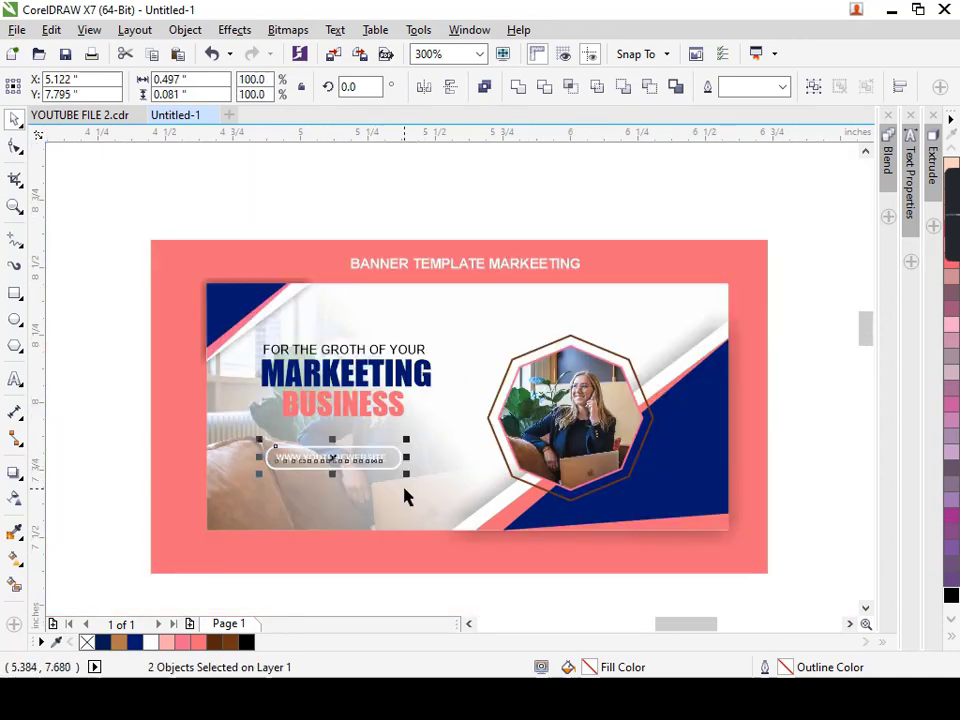
key("Right")
key("Down")
key("Down")
key("Down")
scroll(334, 450, "down", 1)
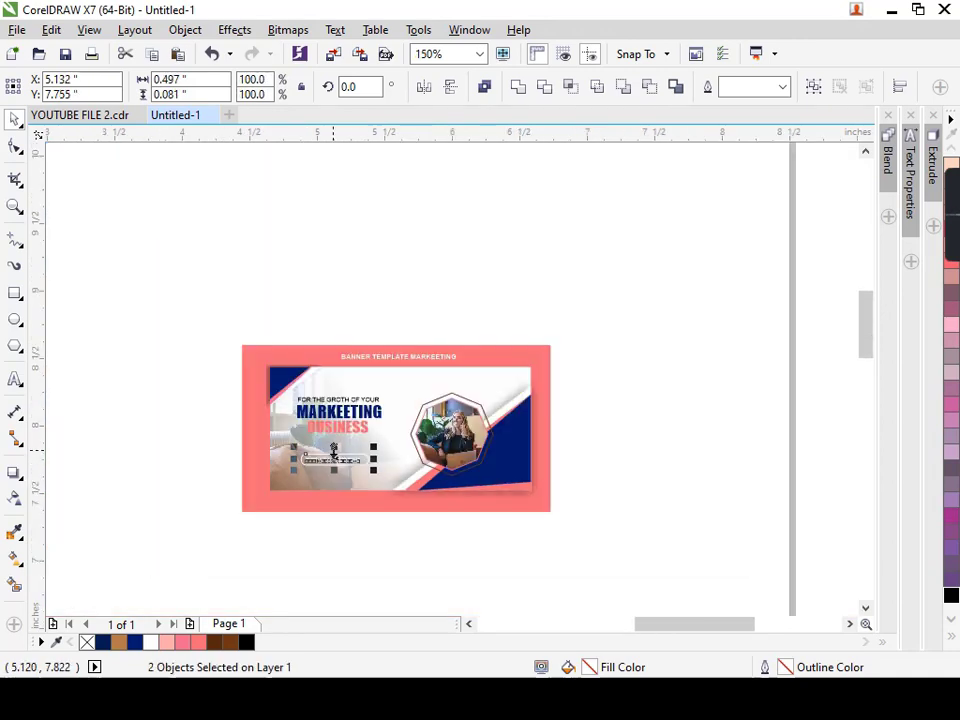
Move the white two-line Lorem Ipsum text from below the banner to between "BUSINESS" and the website frame, and fill it salmon.
left_click(338, 538)
key("ctrl+v")
left_click_drag(364, 544, 344, 446)
scroll(344, 446, "up", 2)
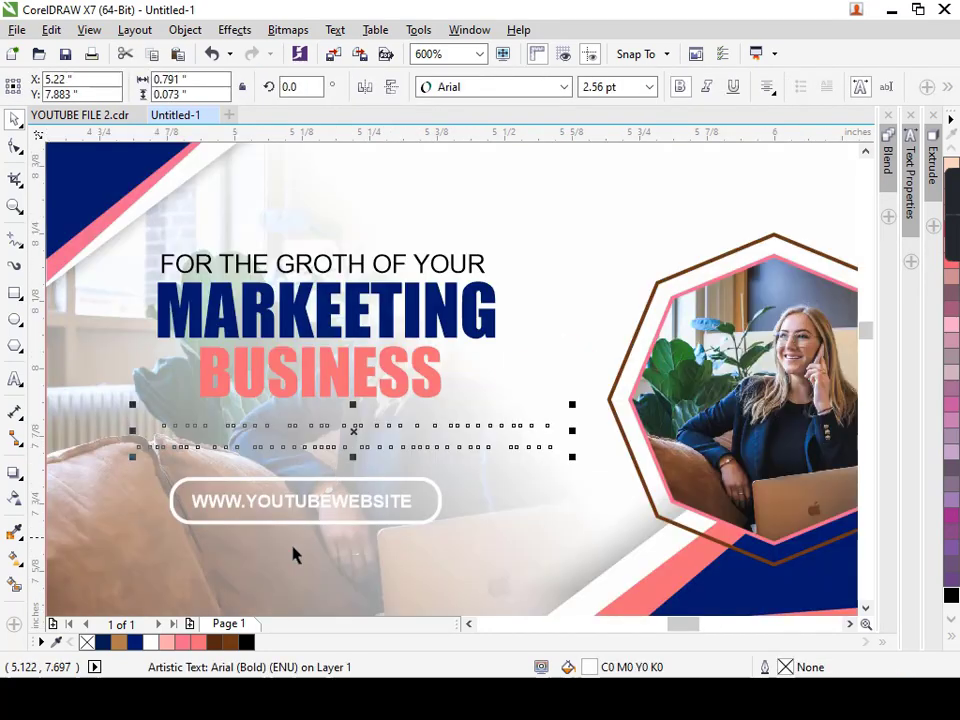
left_click(199, 642)
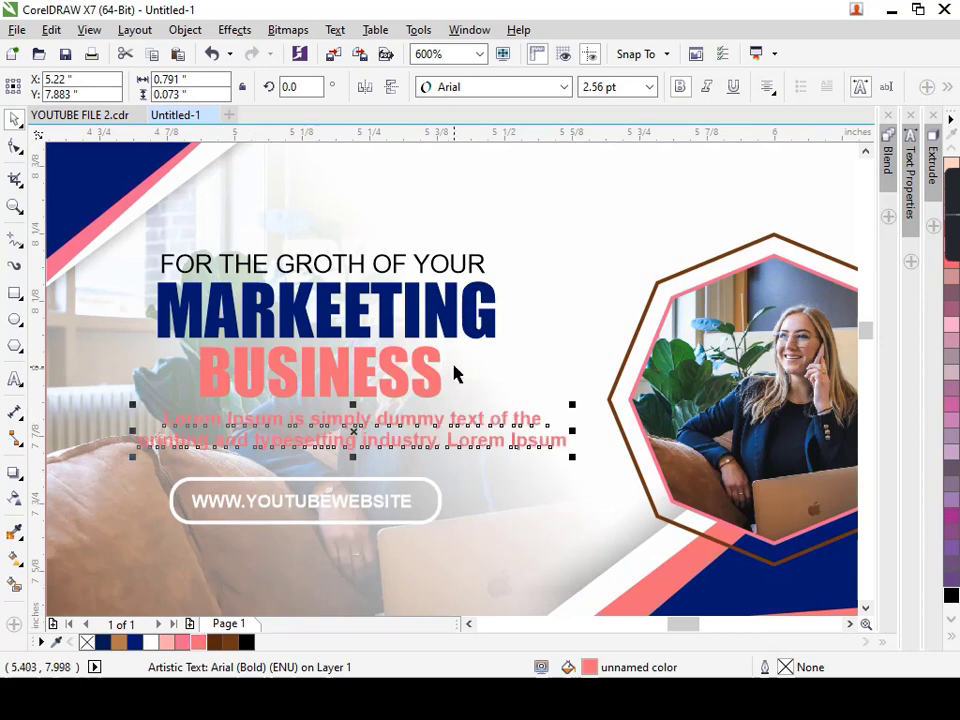
Center the Lorem Ipsum text horizontally on the "MARKEETING" line and fill it with navy.
left_click(472, 333, "shift")
key("c")
scroll(451, 423, "down", 1)
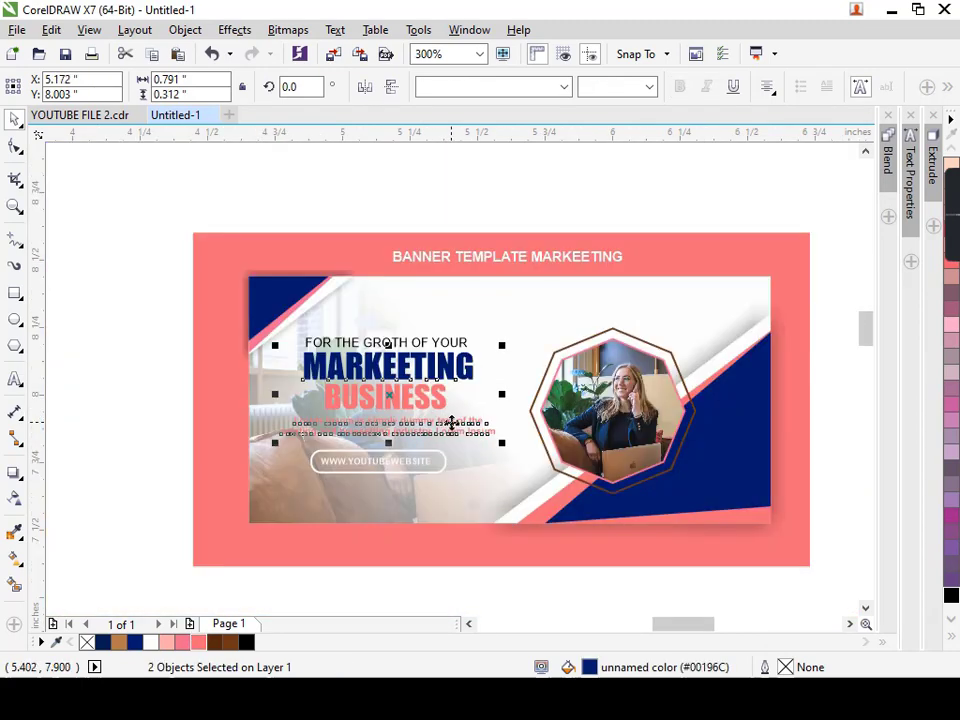
left_click_drag(141, 418, 160, 423)
left_click_drag(532, 438, 533, 438)
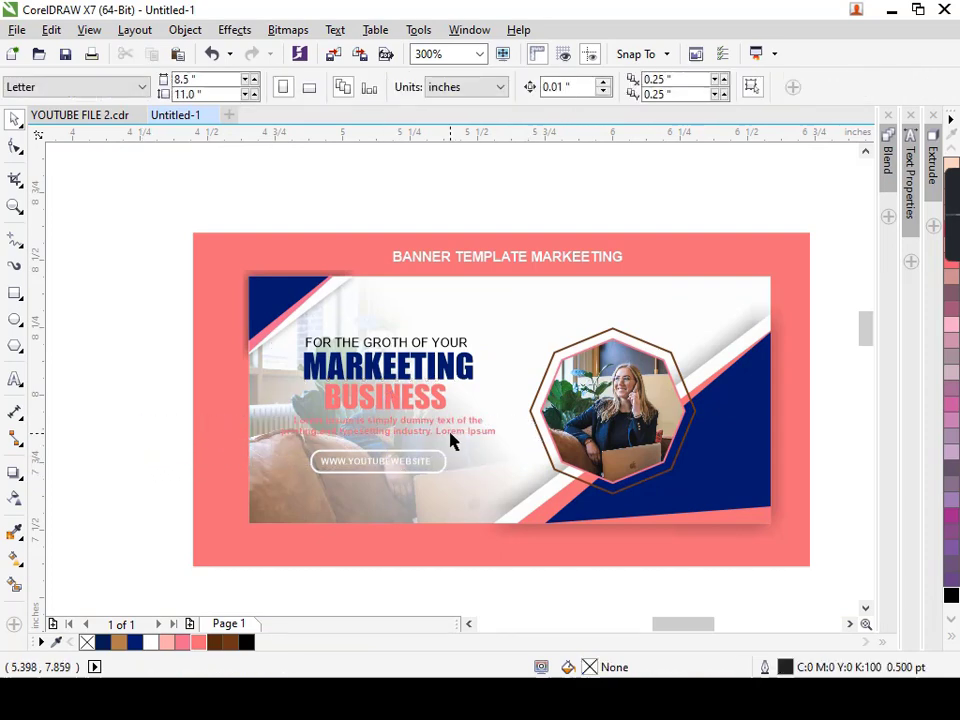
left_click(450, 432)
left_click(103, 642)
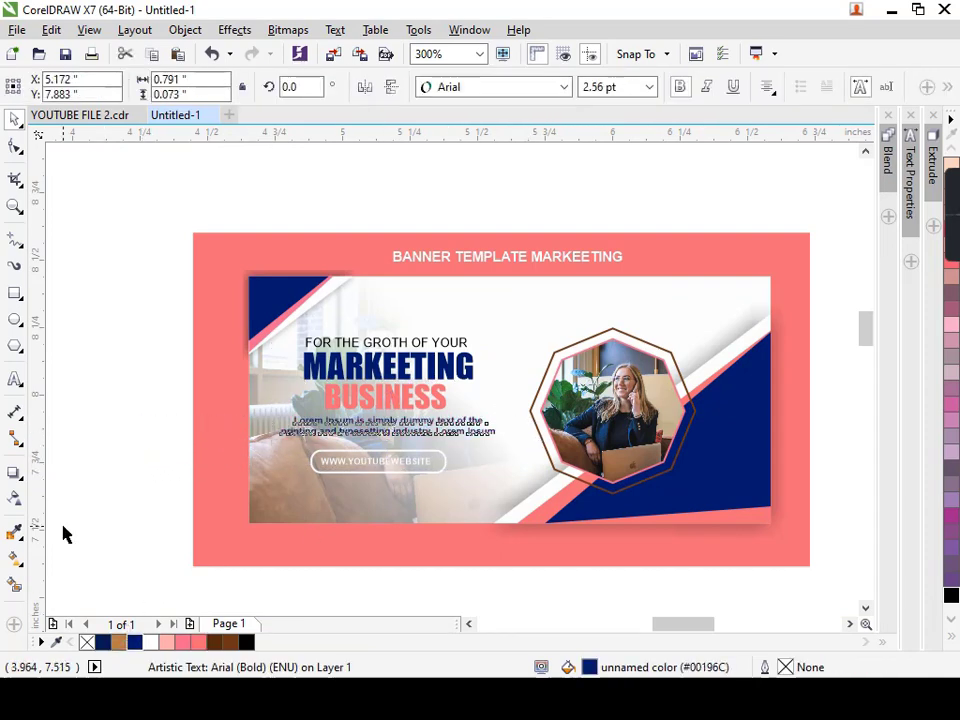
left_click(64, 532)
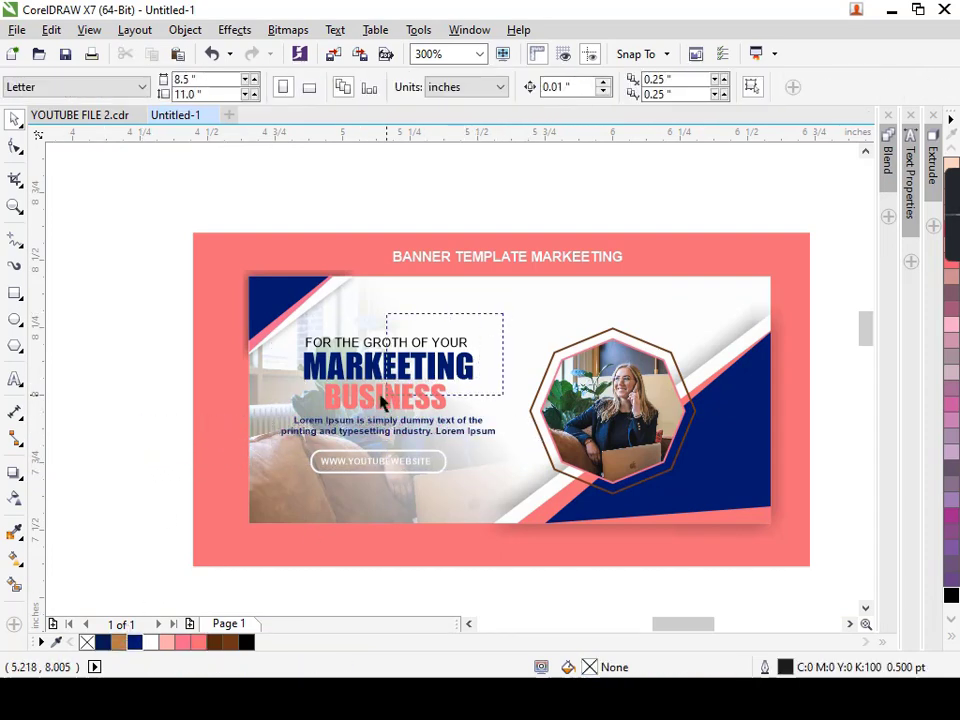
Nudge the top two headline lines up slightly, and raise "BUSINESS" to about Y 8.002 inches.
left_click_drag(381, 400, 285, 400)
key("Up")
key("Up")
left_click(434, 402)
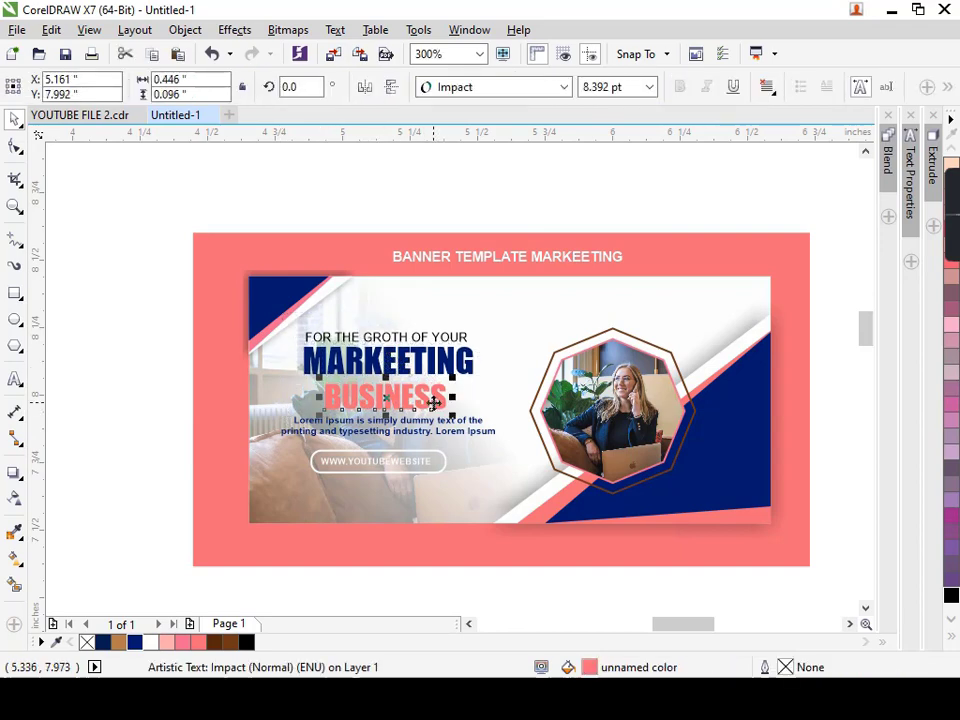
key("Up")
Move the white contact details with icons onto the lower edge of the faded photo and enlarge the group slightly.
scroll(263, 474, "down", 2)
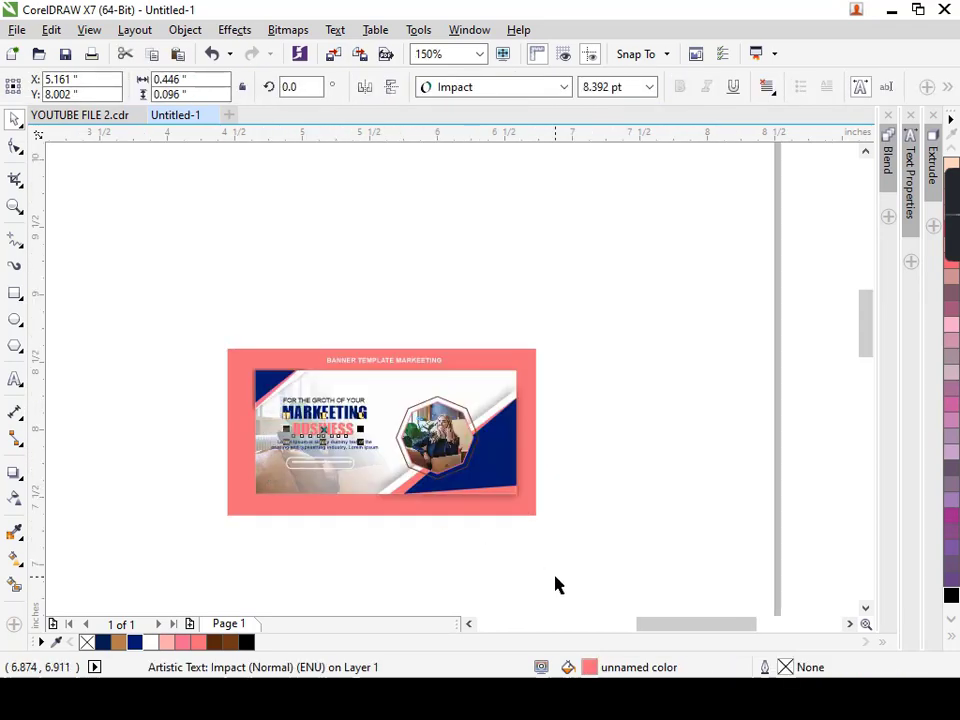
left_click_drag(557, 585, 255, 533)
left_click_drag(375, 549, 347, 488)
scroll(347, 488, "up", 2)
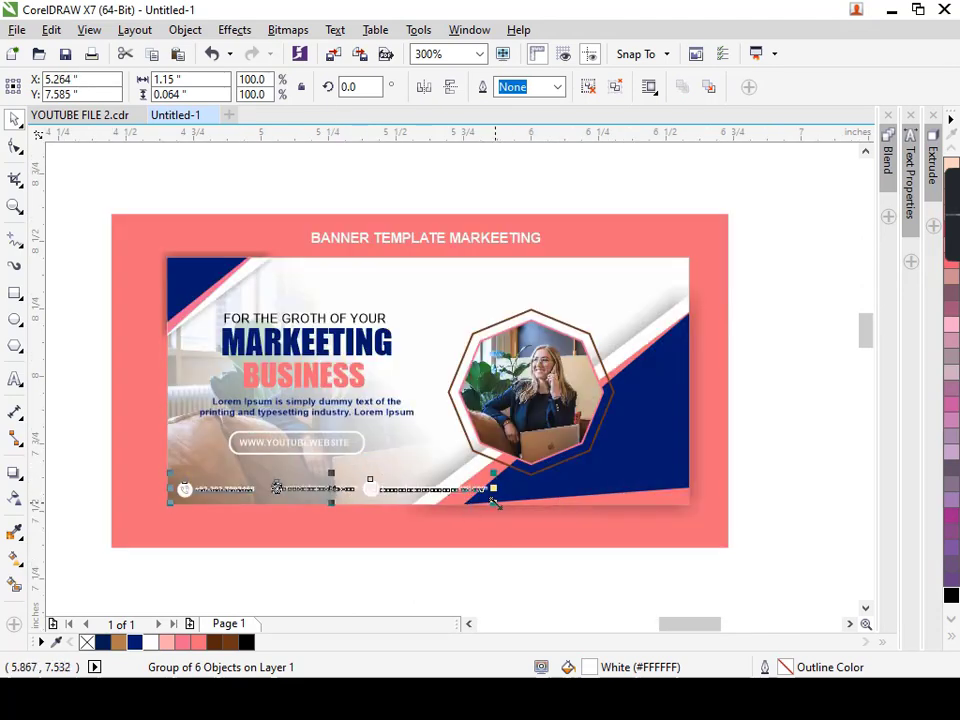
left_click_drag(495, 503, 510, 514)
left_click(746, 525)
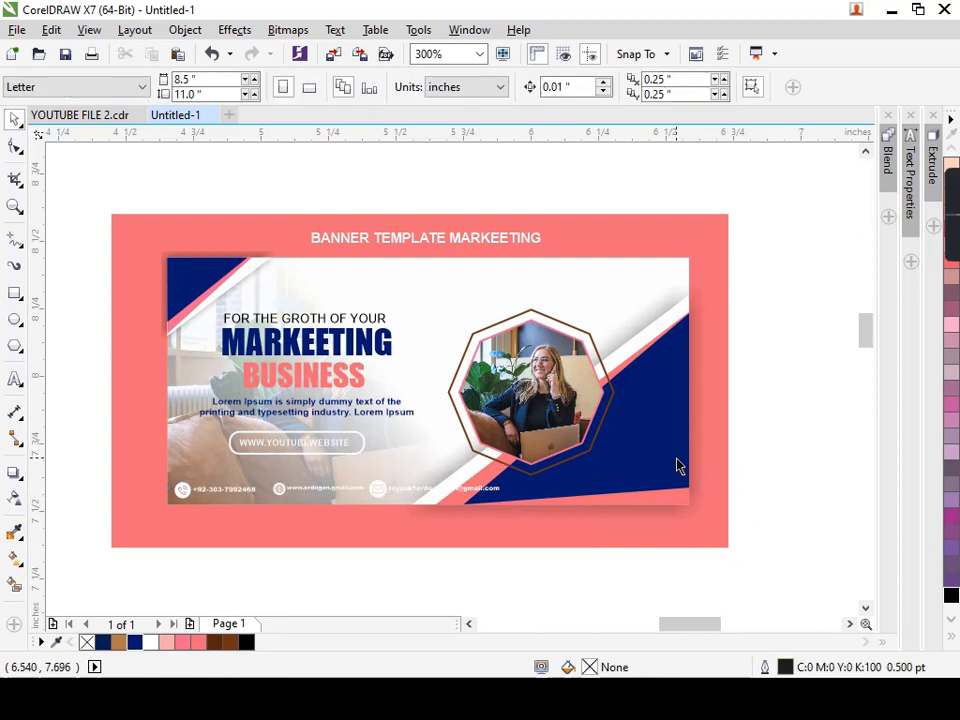
Draw a circle about 0.045 inches wide outside the banner's left edge, filled white without an outline.
left_click(678, 465)
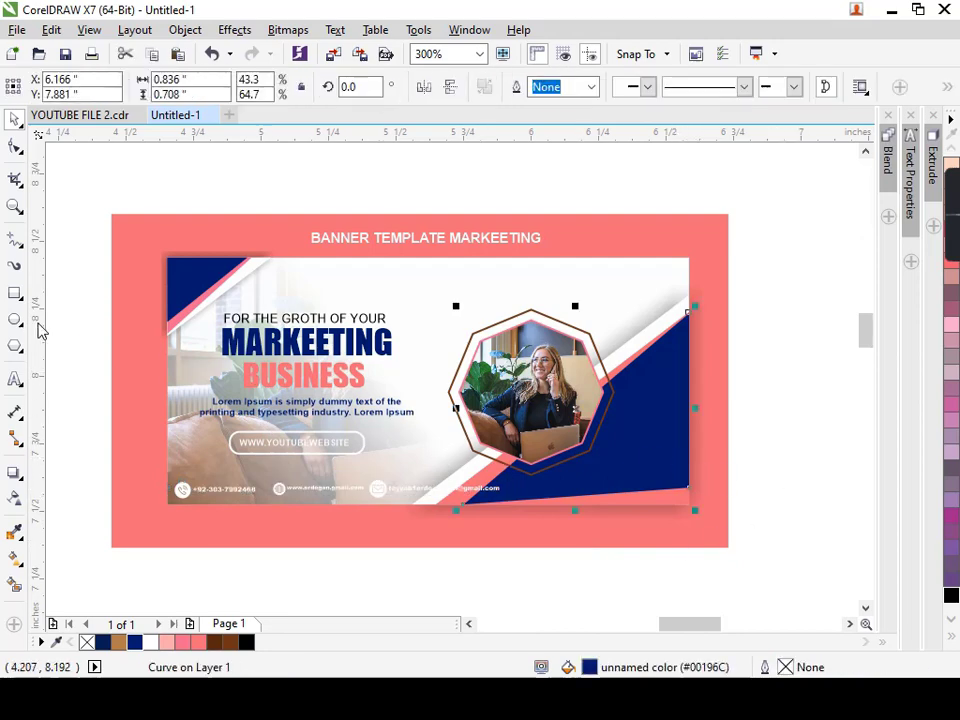
key("F7")
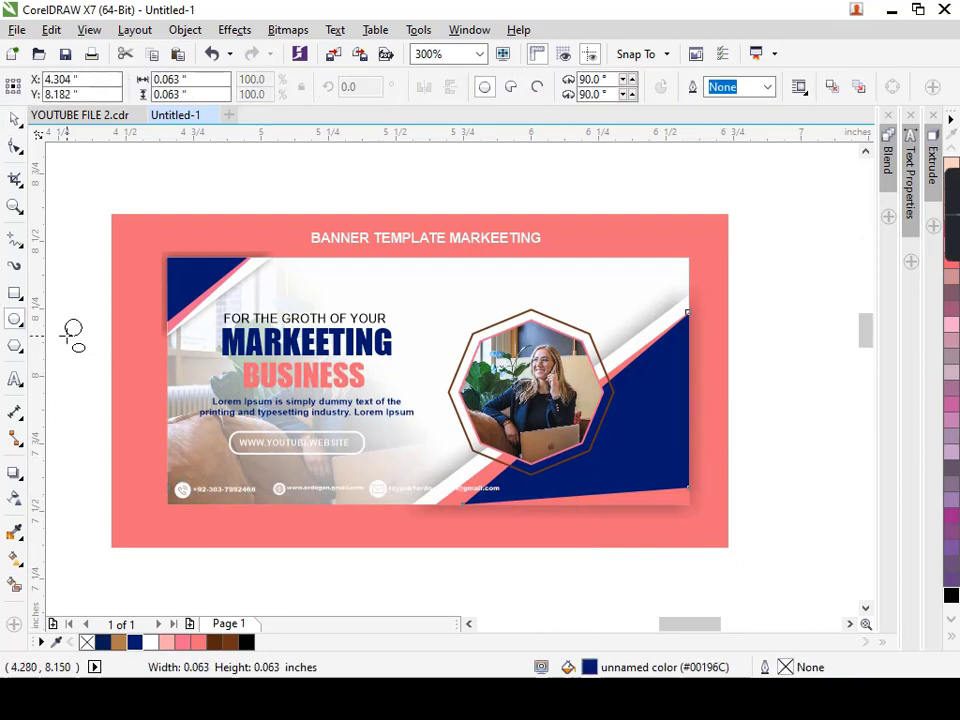
left_click_drag(64, 318, 76, 330)
left_click(147, 640)
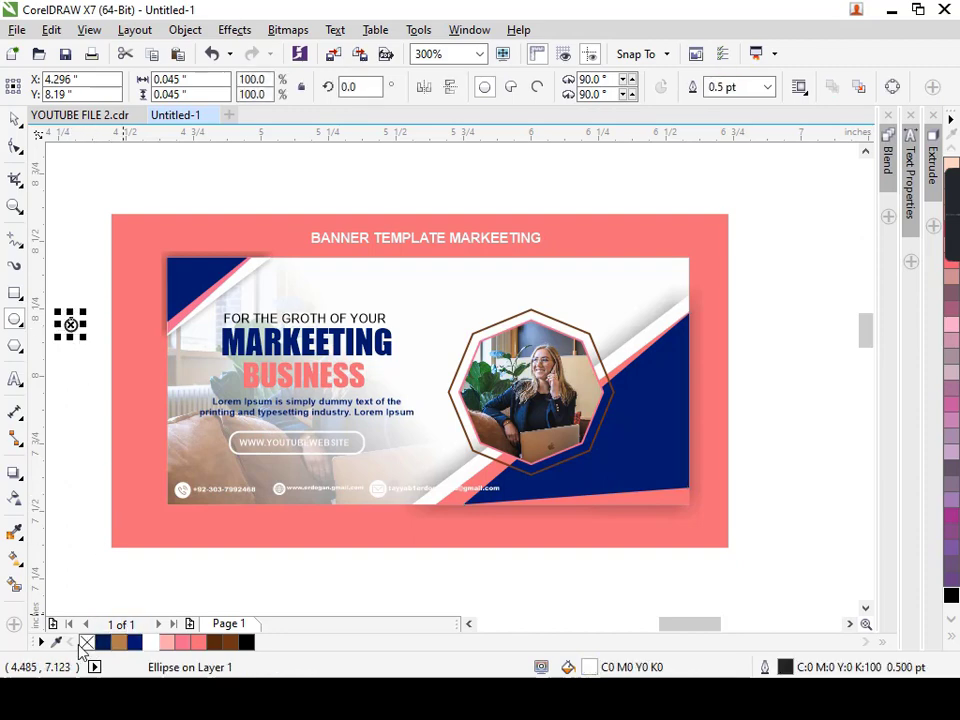
right_click(84, 641)
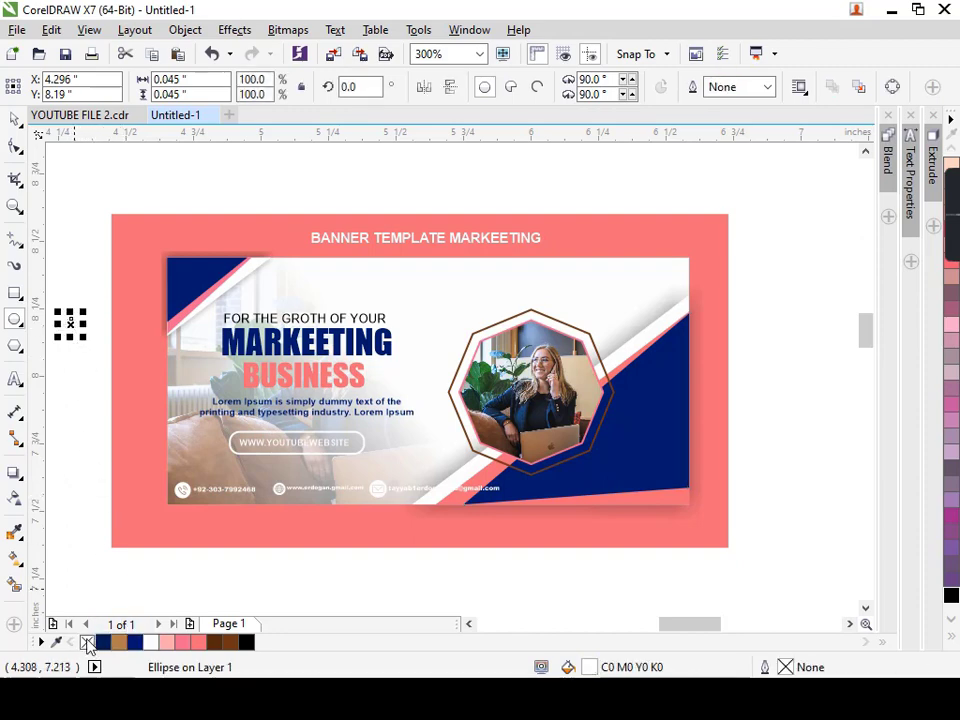
Move the small white circle onto the left salmon border and shrink it to about 0.028 inches.
left_click(14, 120)
left_click(68, 314)
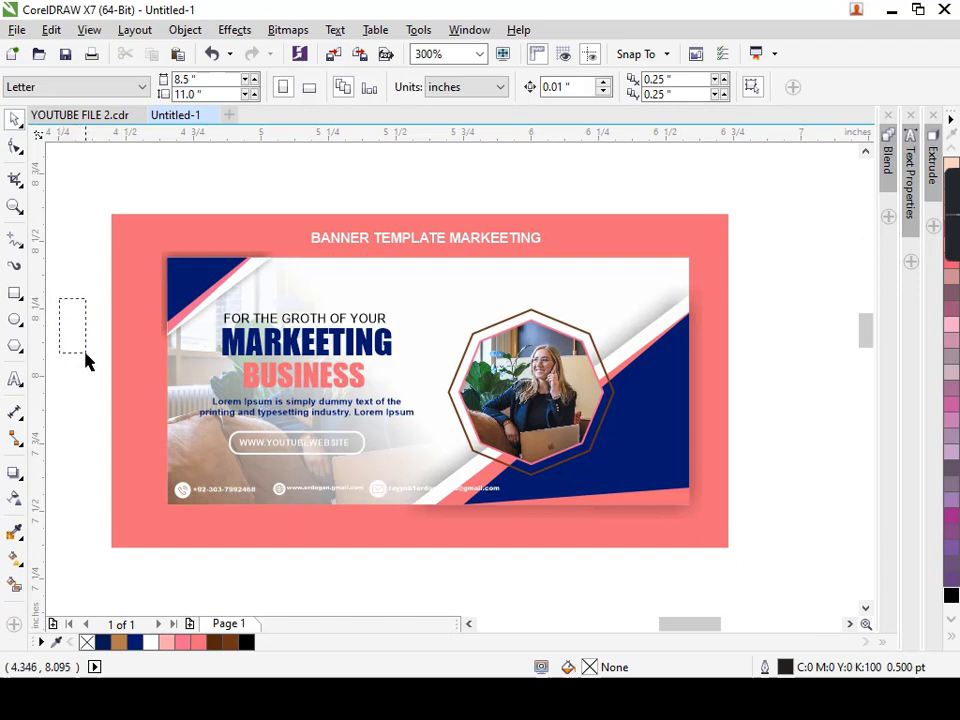
left_click_drag(86, 362, 88, 364)
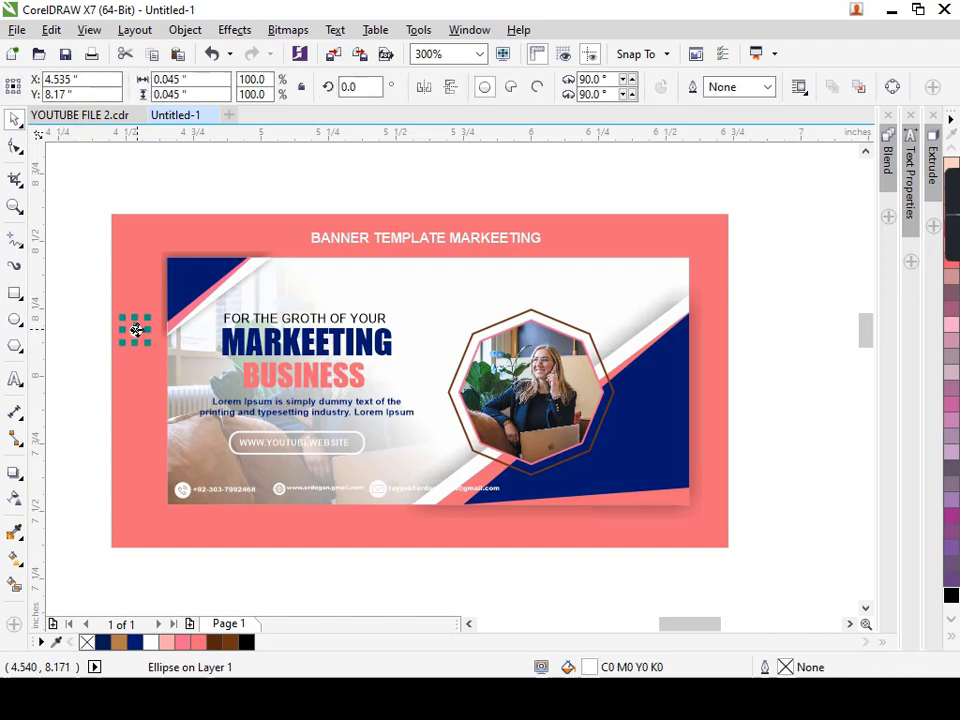
scroll(136, 330, "up", 2)
left_click_drag(162, 304, 137, 321)
Duplicate the white dot downward at equal spacing to form a vertical column of six dots.
scroll(129, 339, "down", 1)
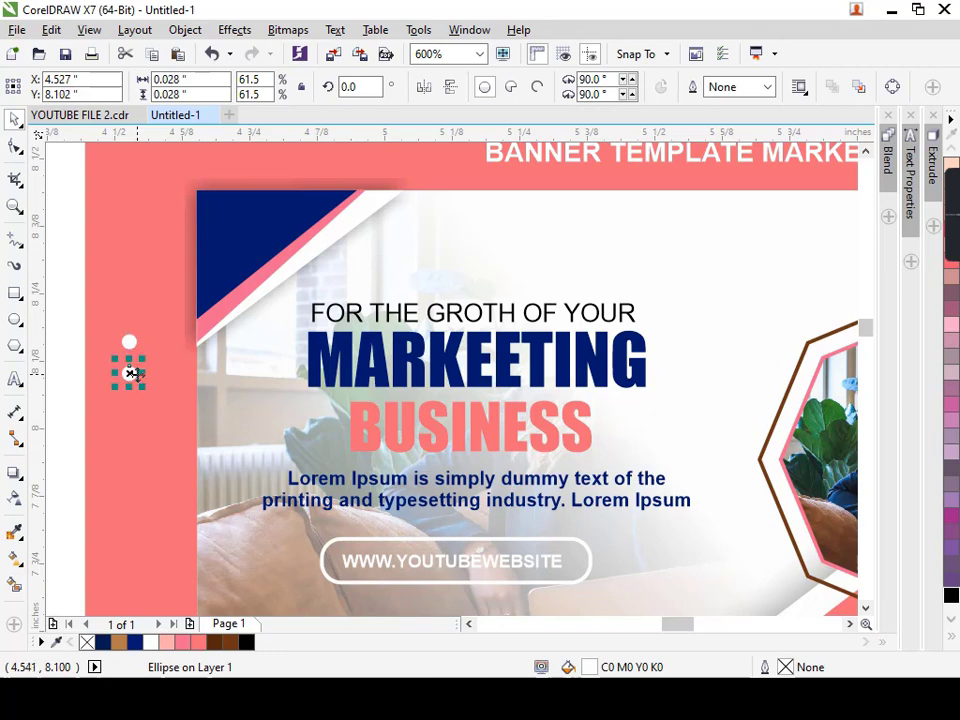
key("ctrl+d")
key("ctrl+d")
key("ctrl+d")
key("ctrl+d")
scroll(130, 373, "down", 1)
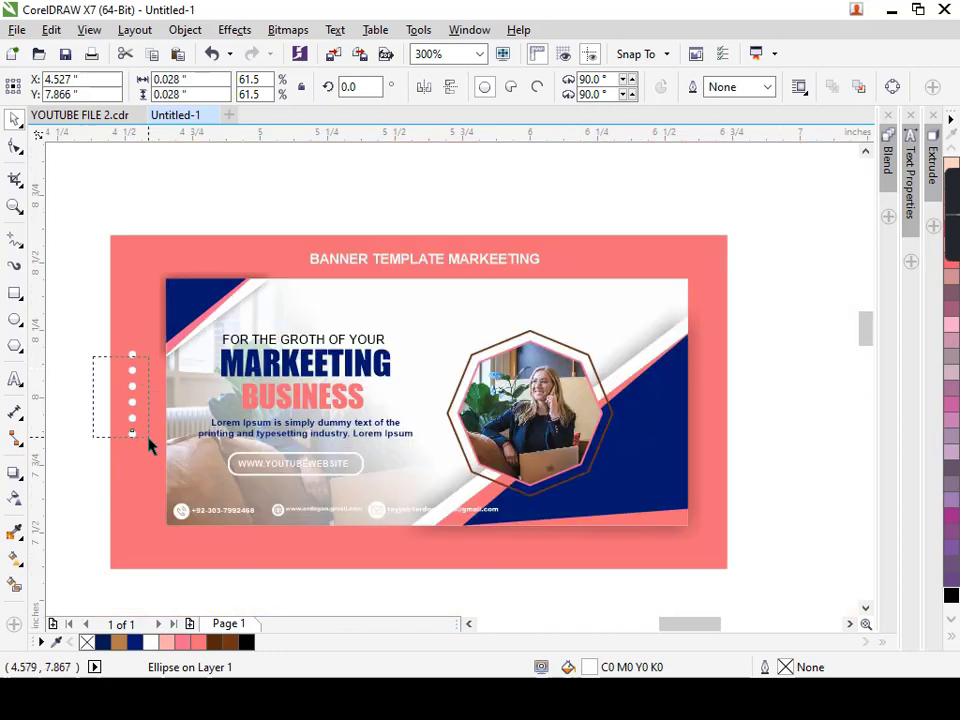
Select all six dots and place a copy of the column slightly right and up, at about X 4.565, Y 8.052 inches.
left_click_drag(148, 446, 150, 452)
left_click_drag(60, 454, 140, 345)
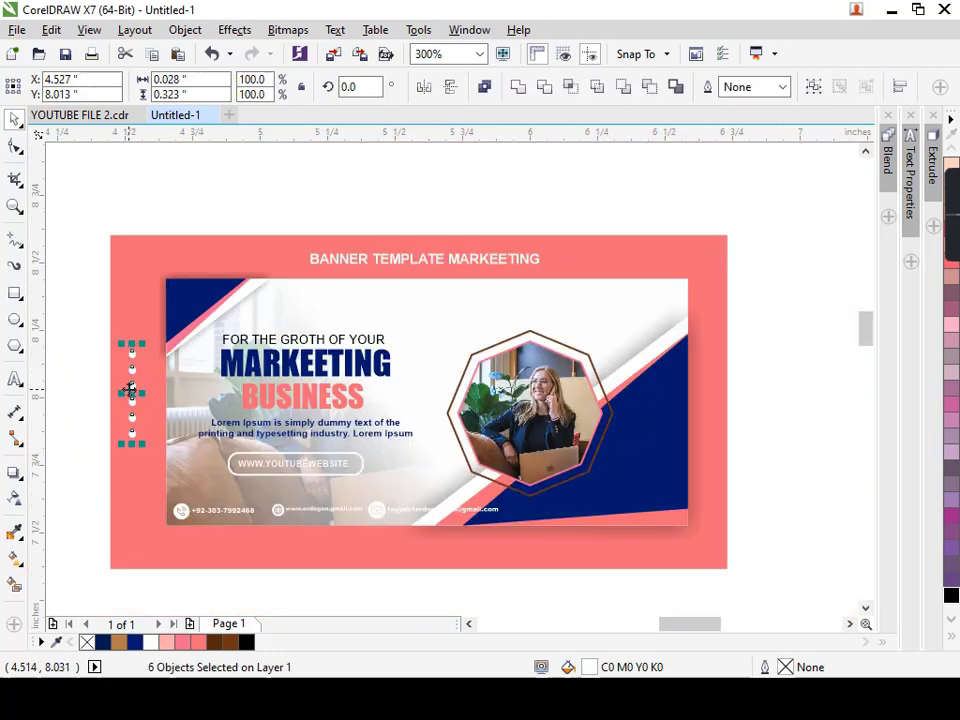
left_click_drag(130, 390, 141, 385)
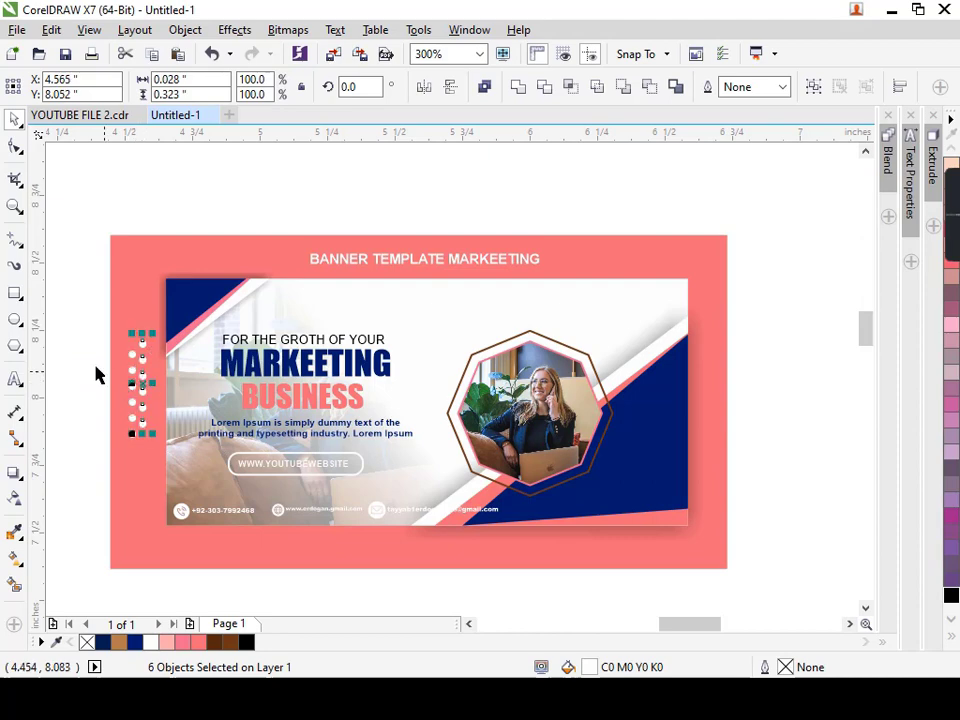